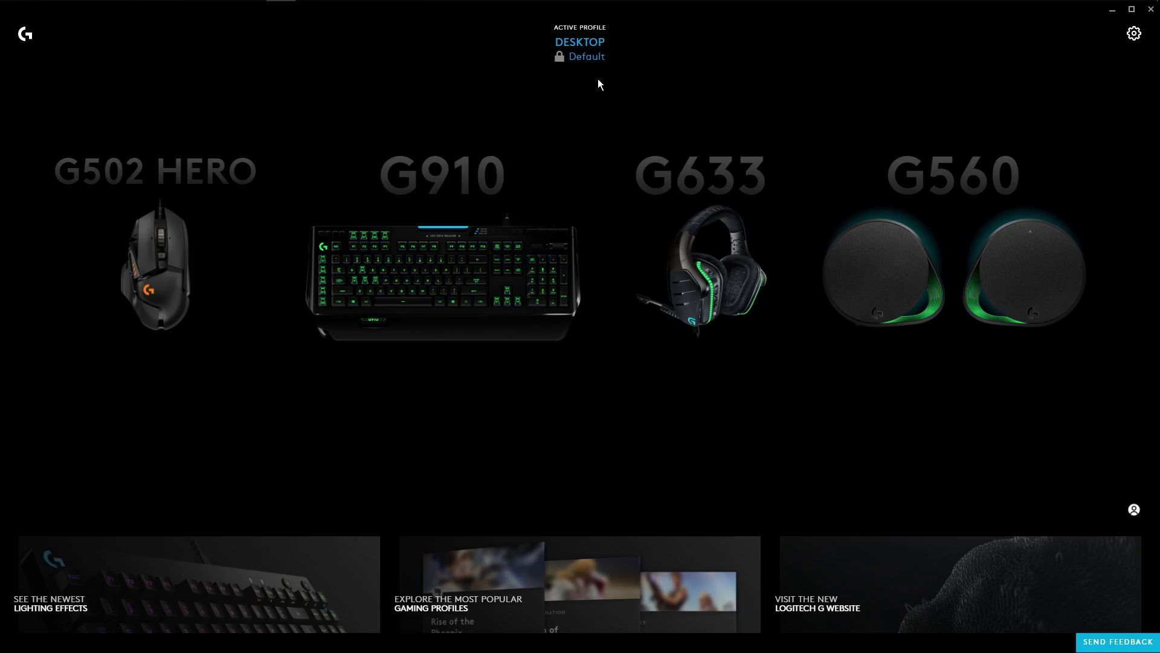
Look at G HUB's general settings, then return to the home screen.
mouse_move(574, 59)
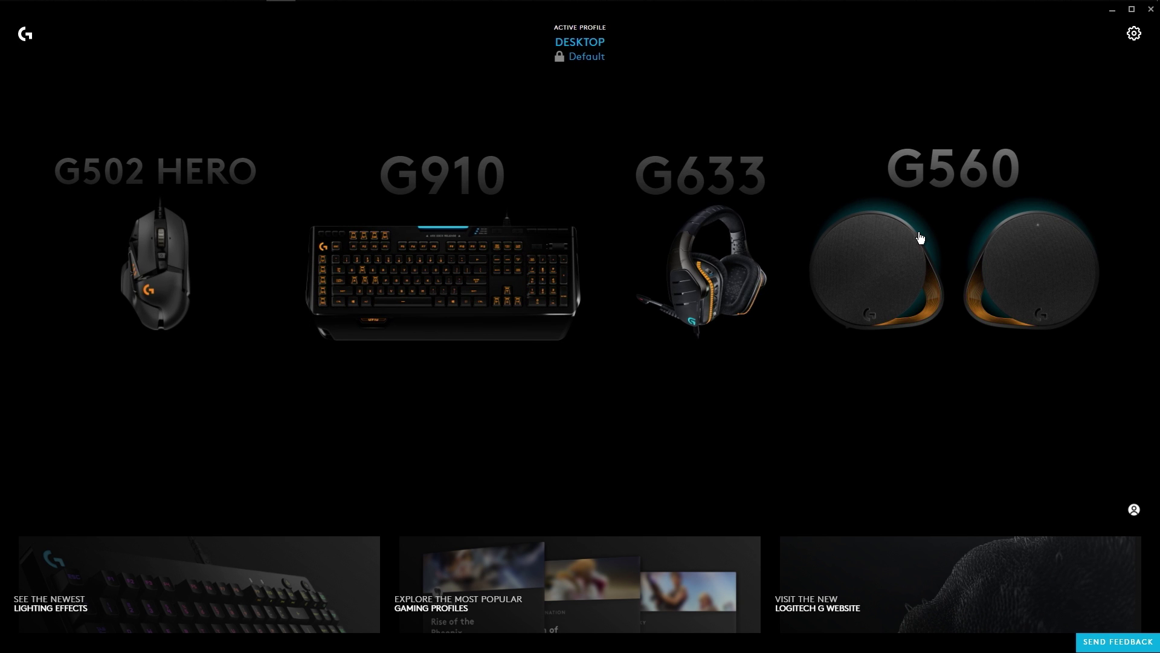
click(1134, 35)
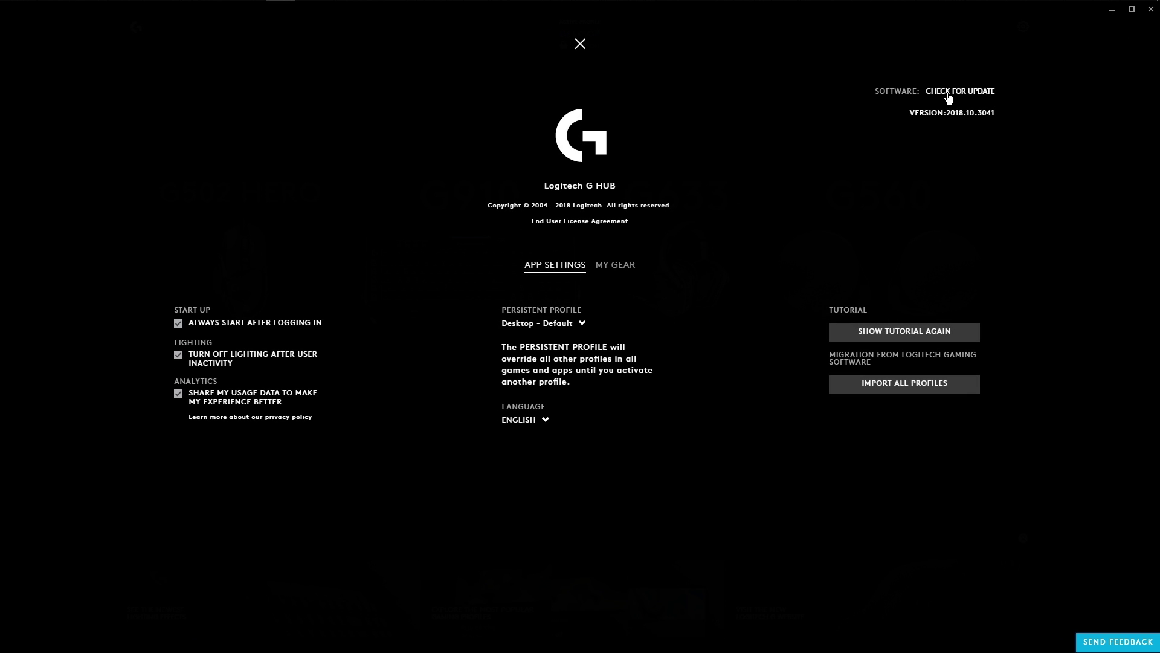
key(Escape)
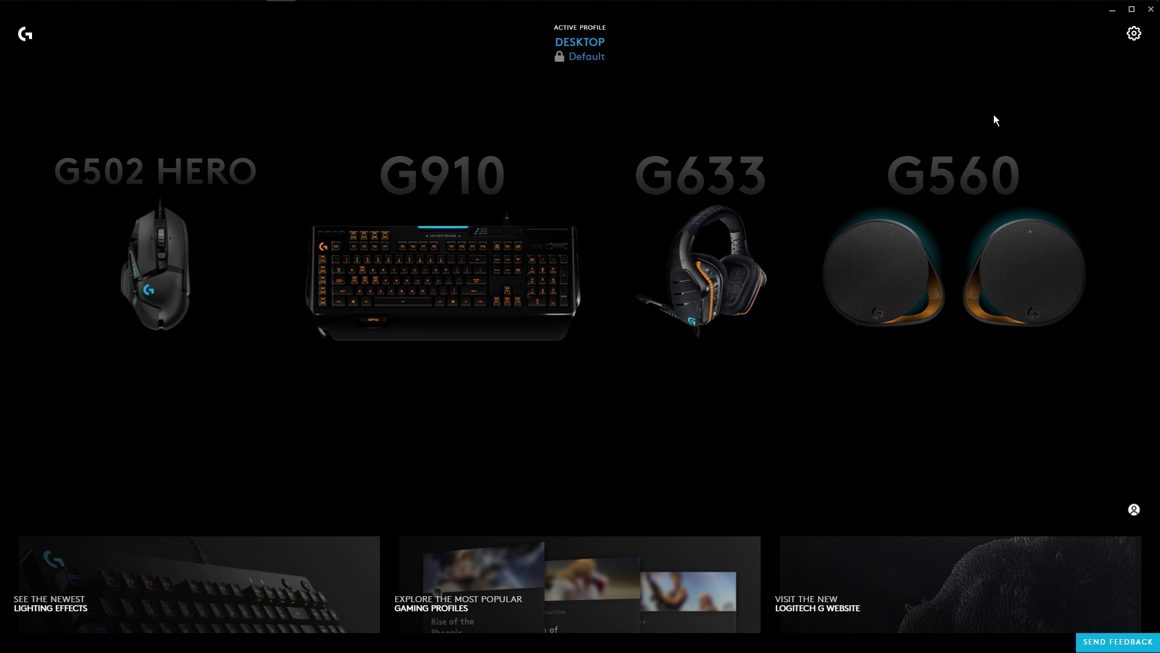
Activate the Battlegrounds Default, then Fortnite Default, and add a new Fortnite profile.
click(580, 53)
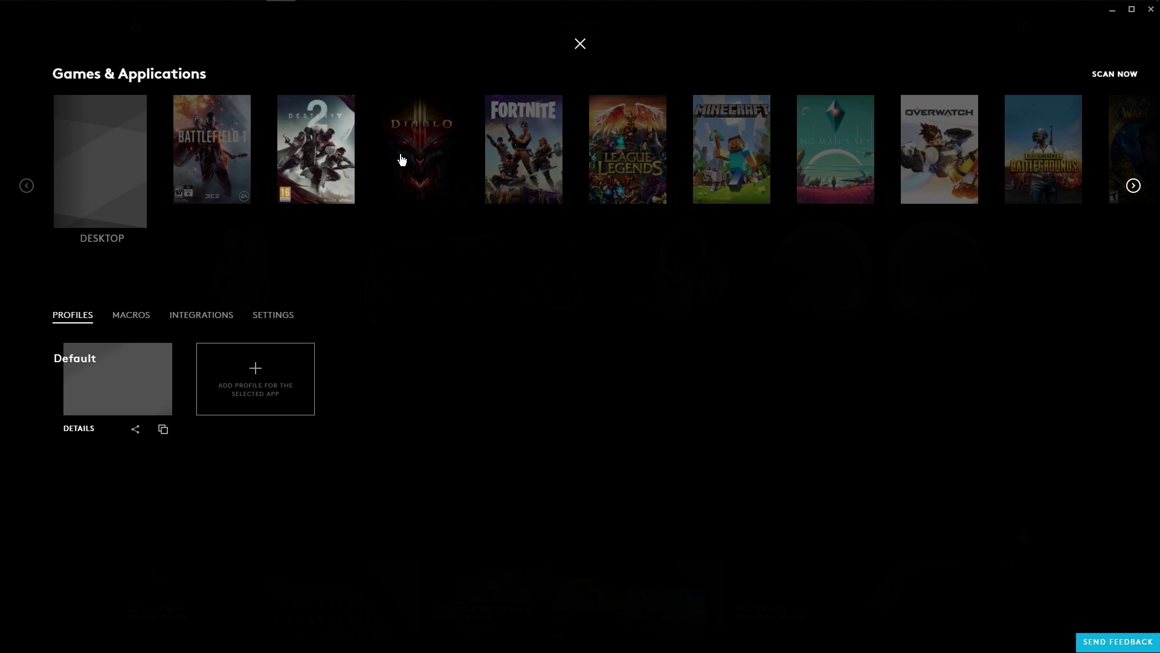
click(1036, 158)
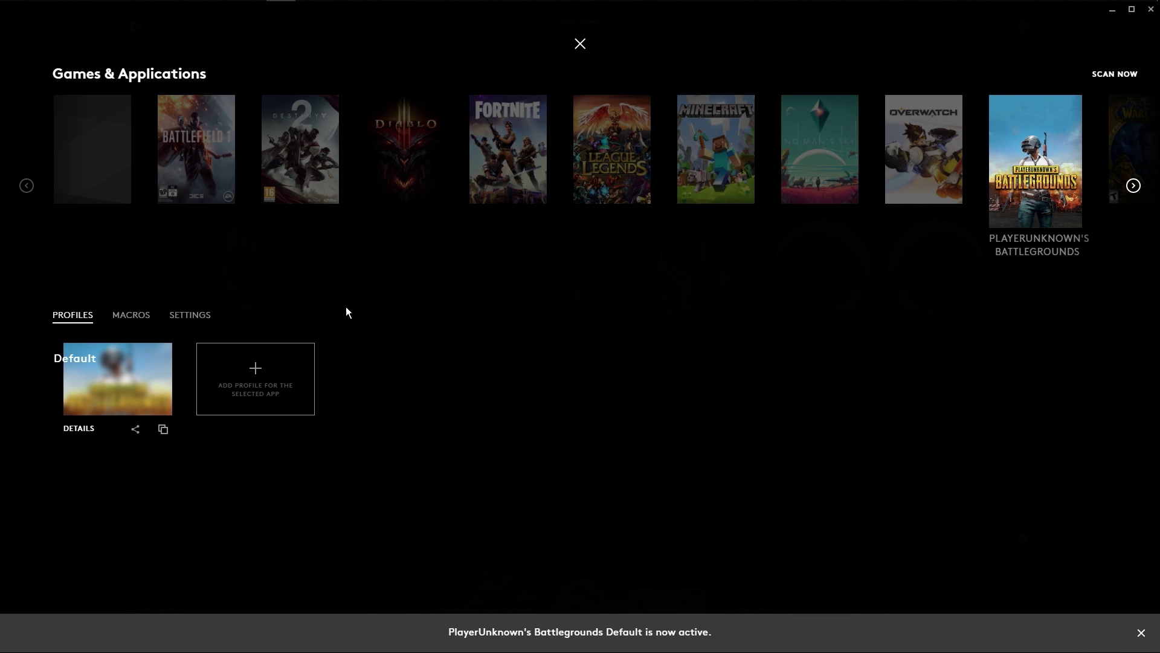
click(118, 399)
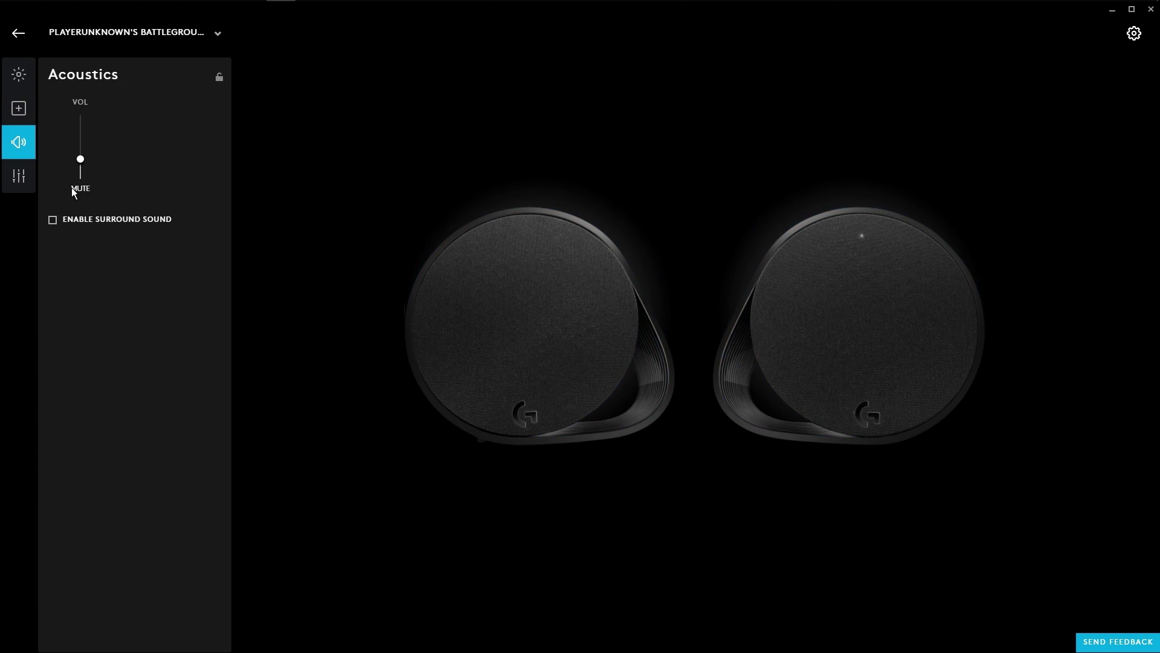
click(631, 165)
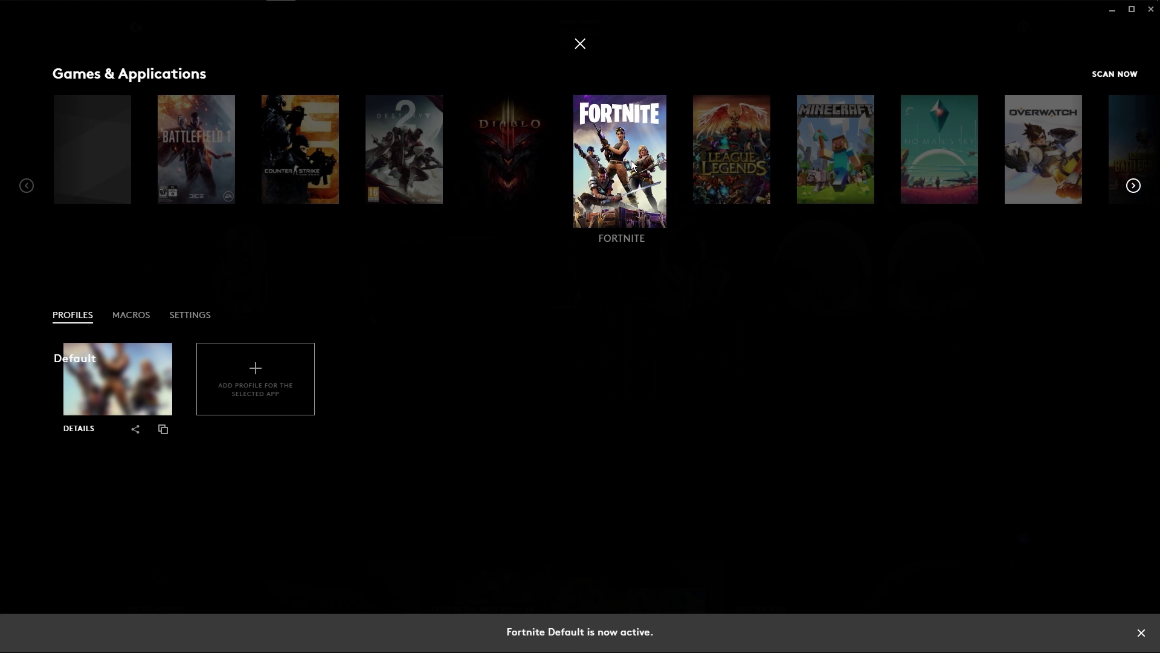
click(259, 362)
key(Return)
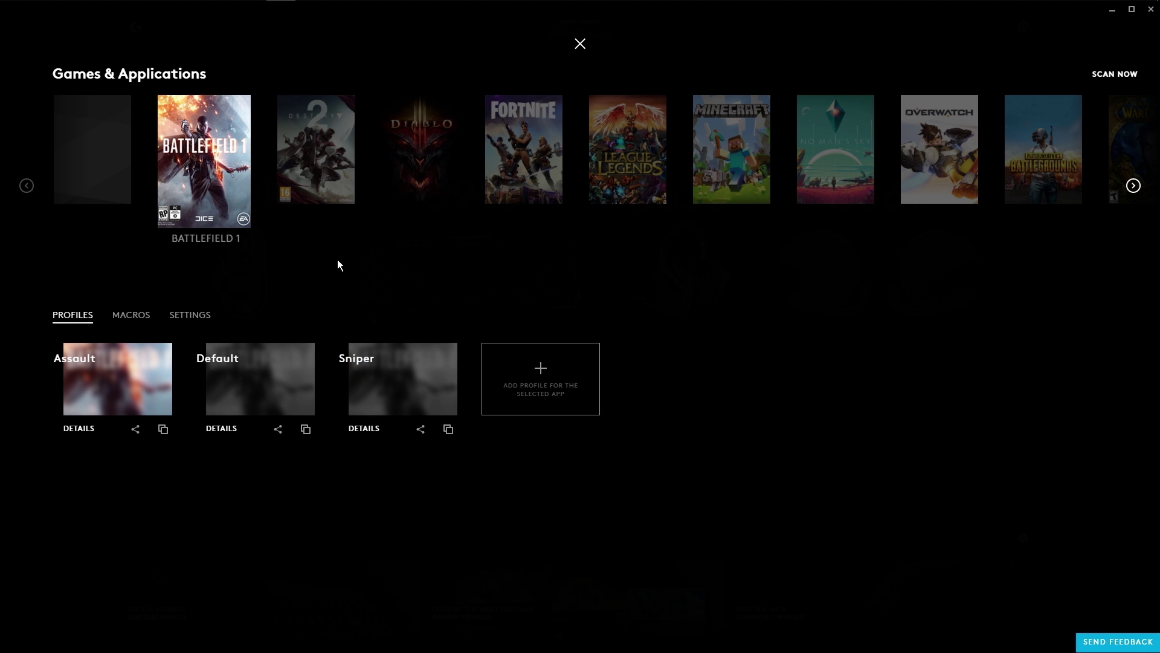
Make the World of Warcraft Healer profile the active one.
click(1133, 186)
click(1034, 158)
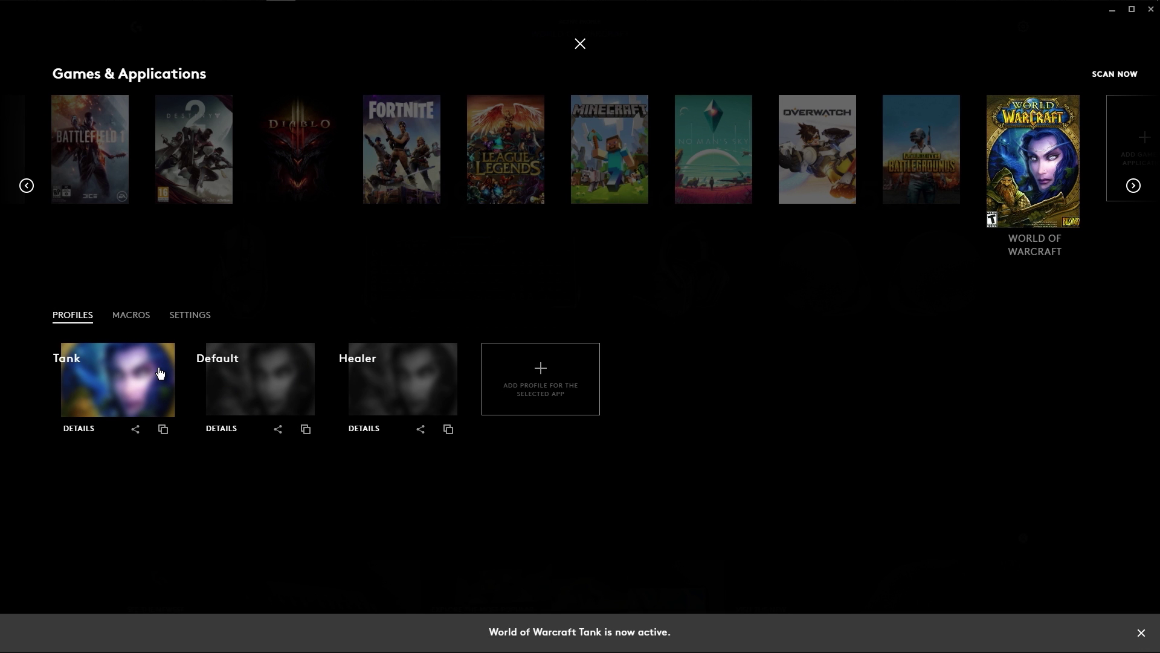
click(398, 372)
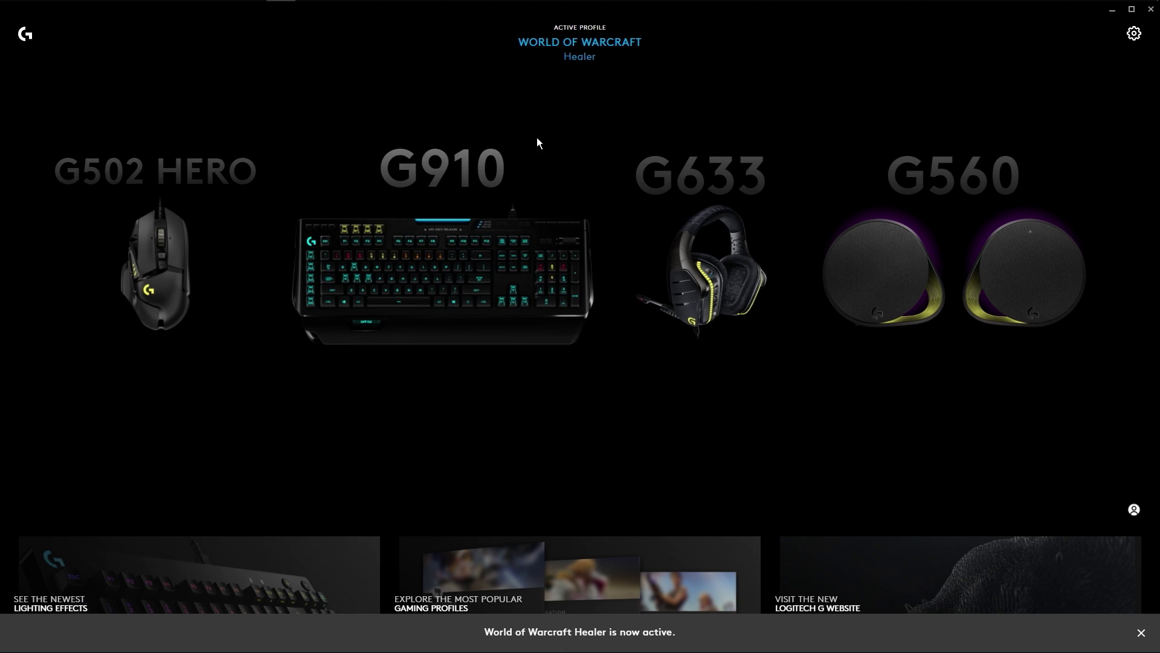
Activate WoW Tank, choose Desktop Default from the G910's profile list, then view the G502 HERO lighting.
click(578, 48)
click(368, 381)
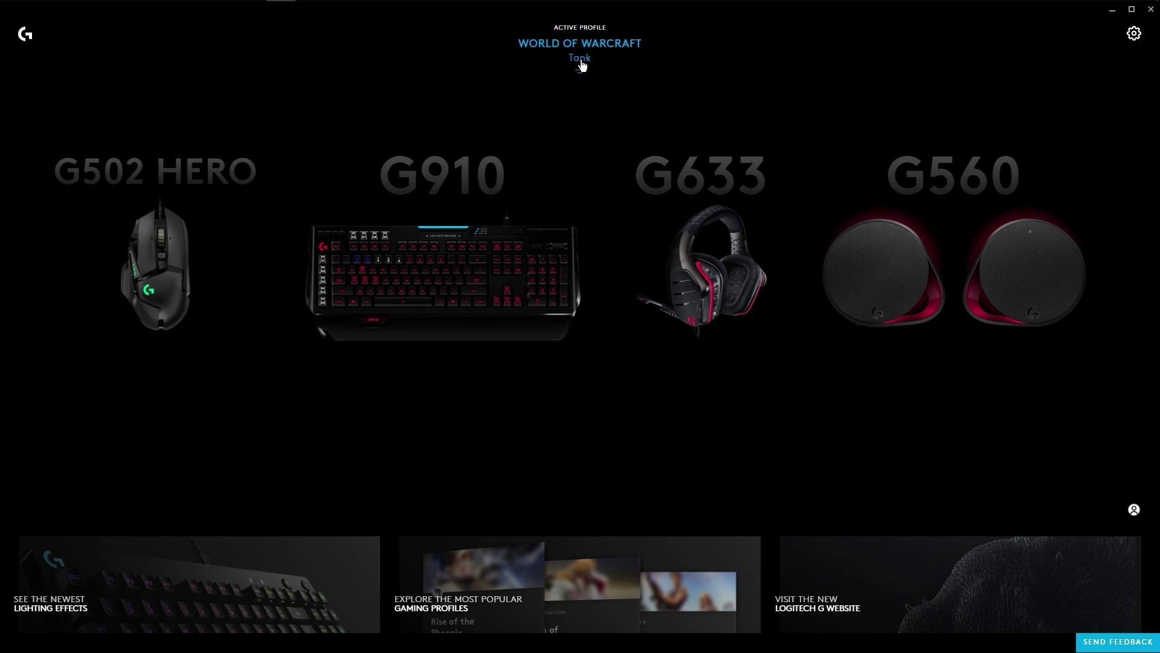
click(301, 209)
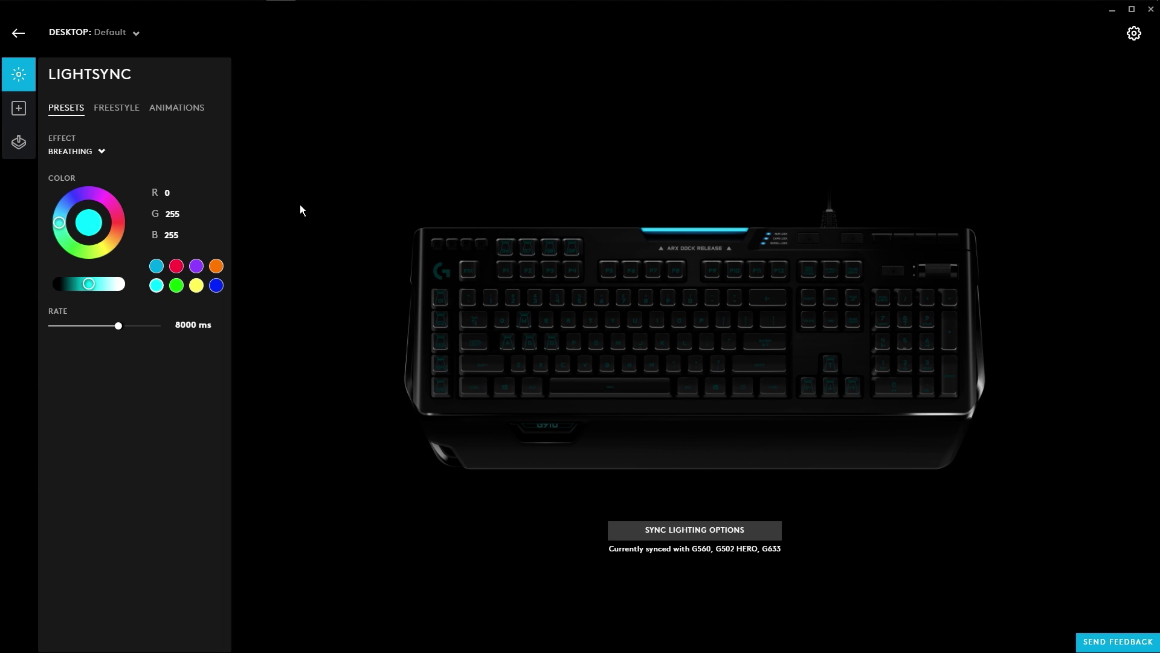
click(137, 36)
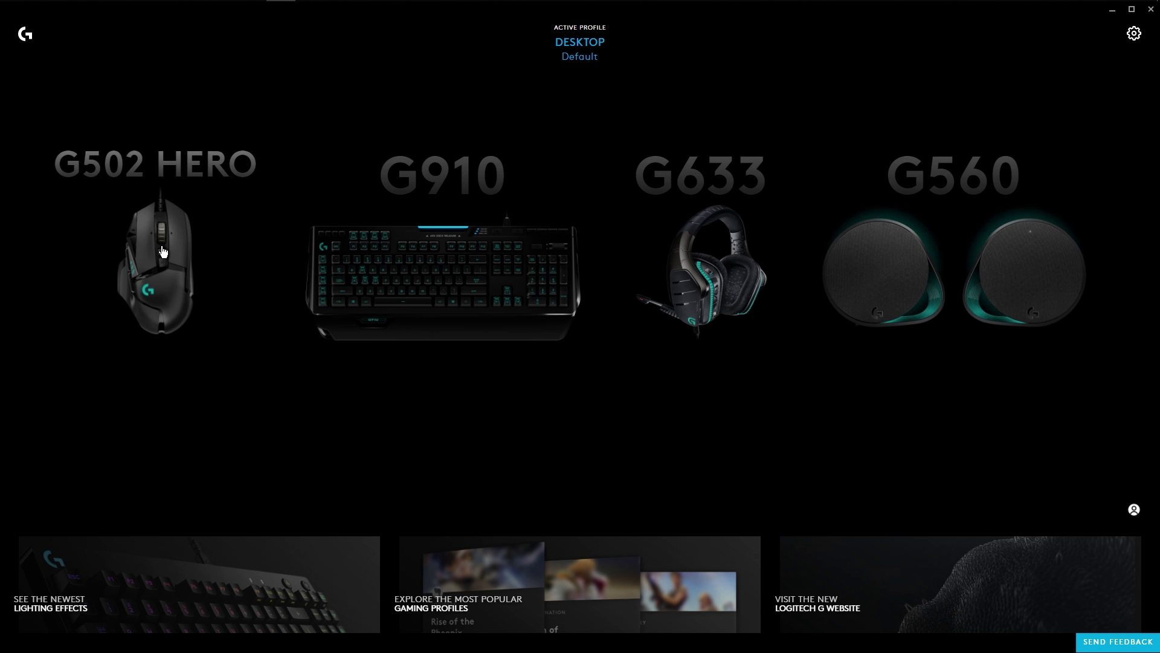
click(160, 278)
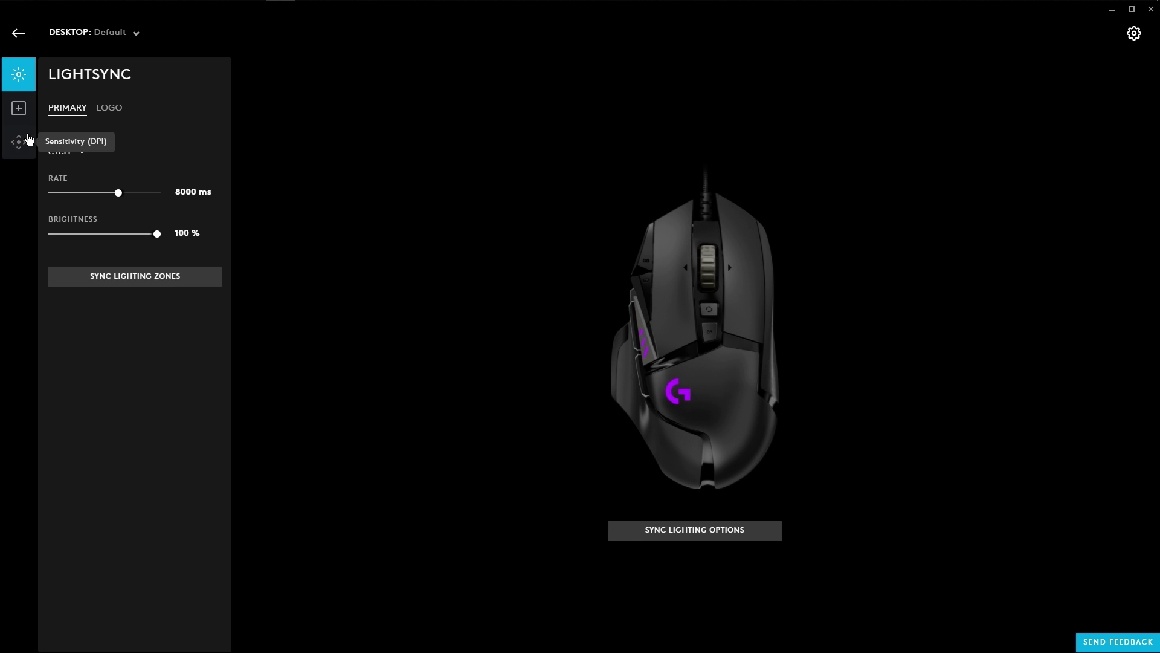
Set the G502 HERO lighting to Breathing and add the G633 headset to its lighting sync.
click(68, 151)
click(85, 203)
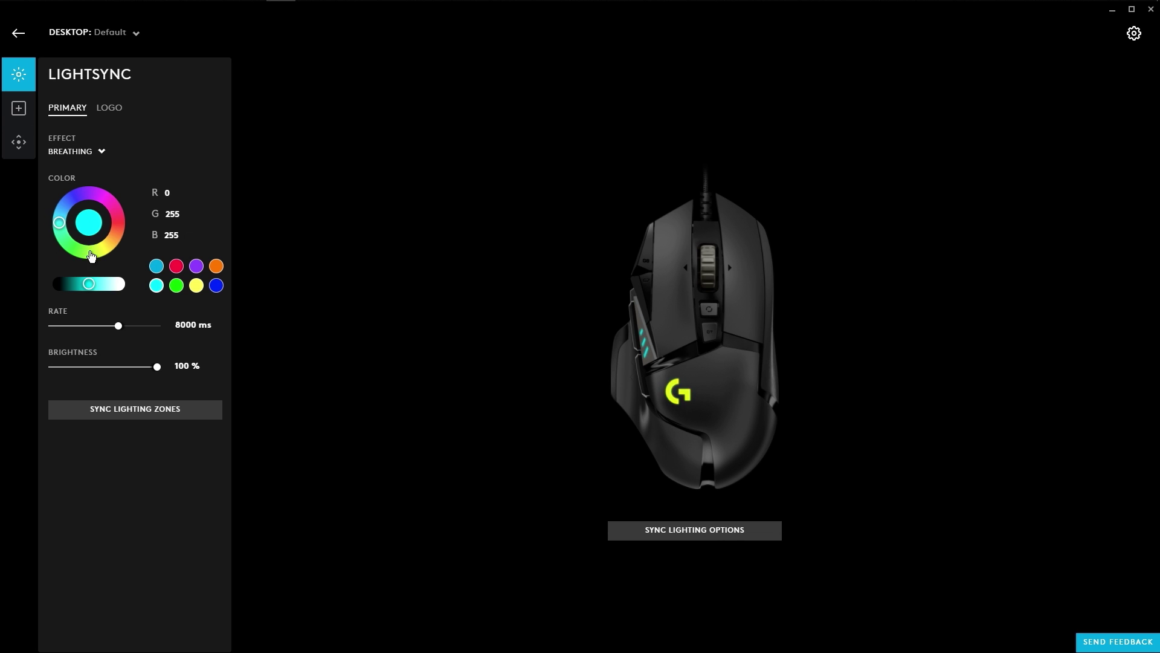
click(652, 532)
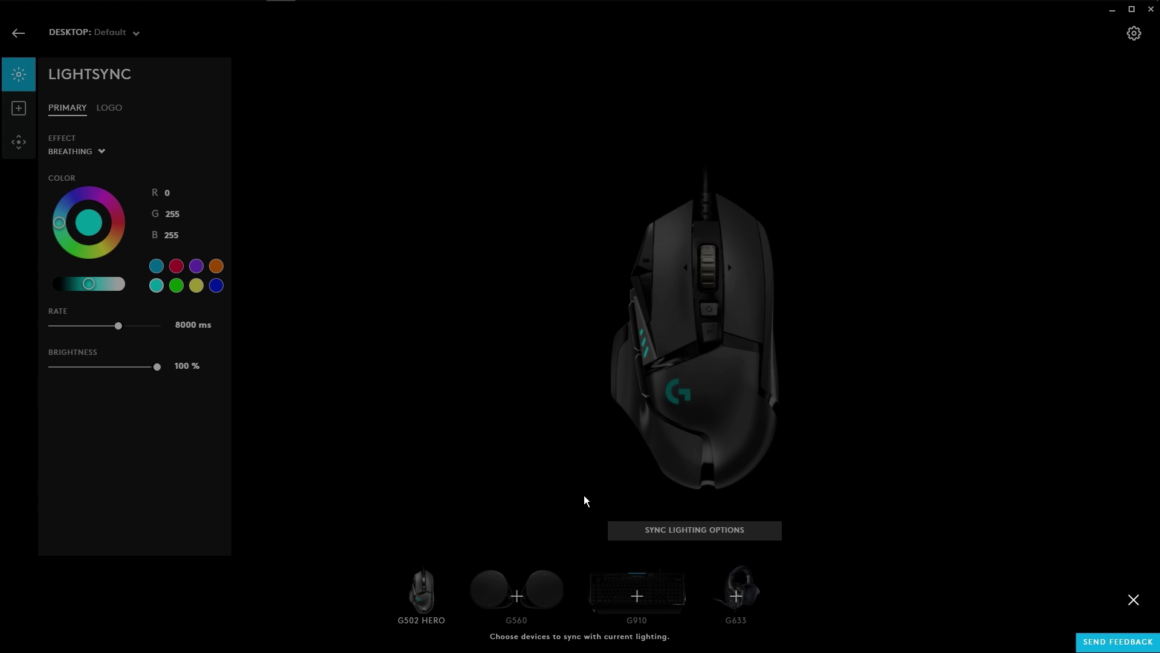
click(731, 595)
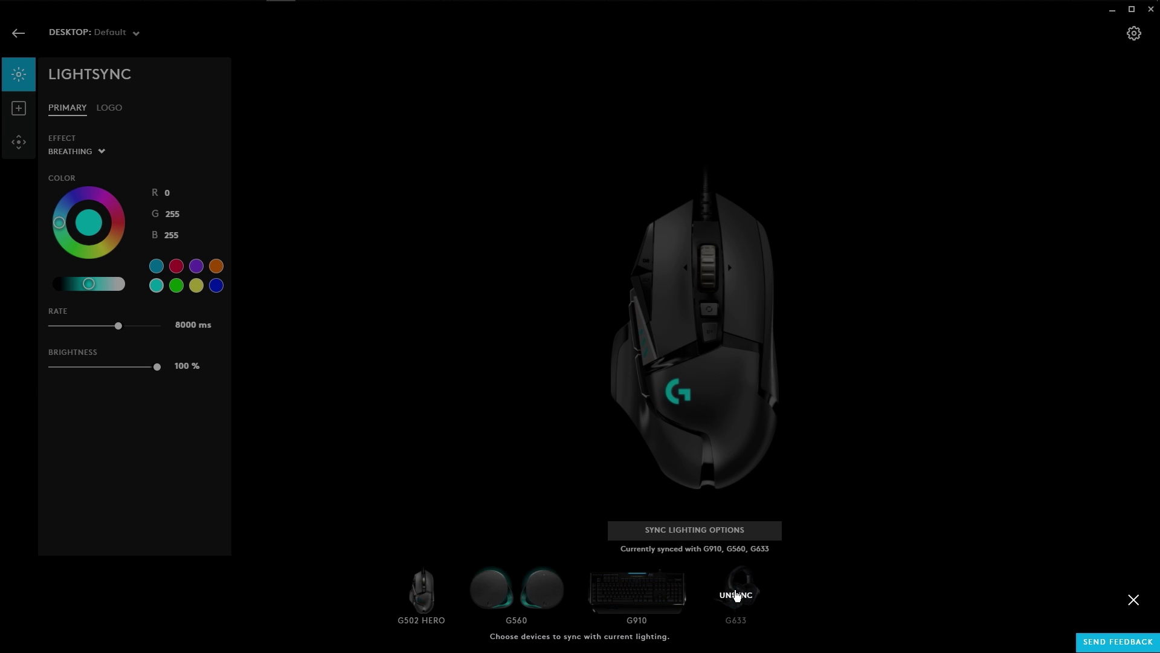
click(611, 479)
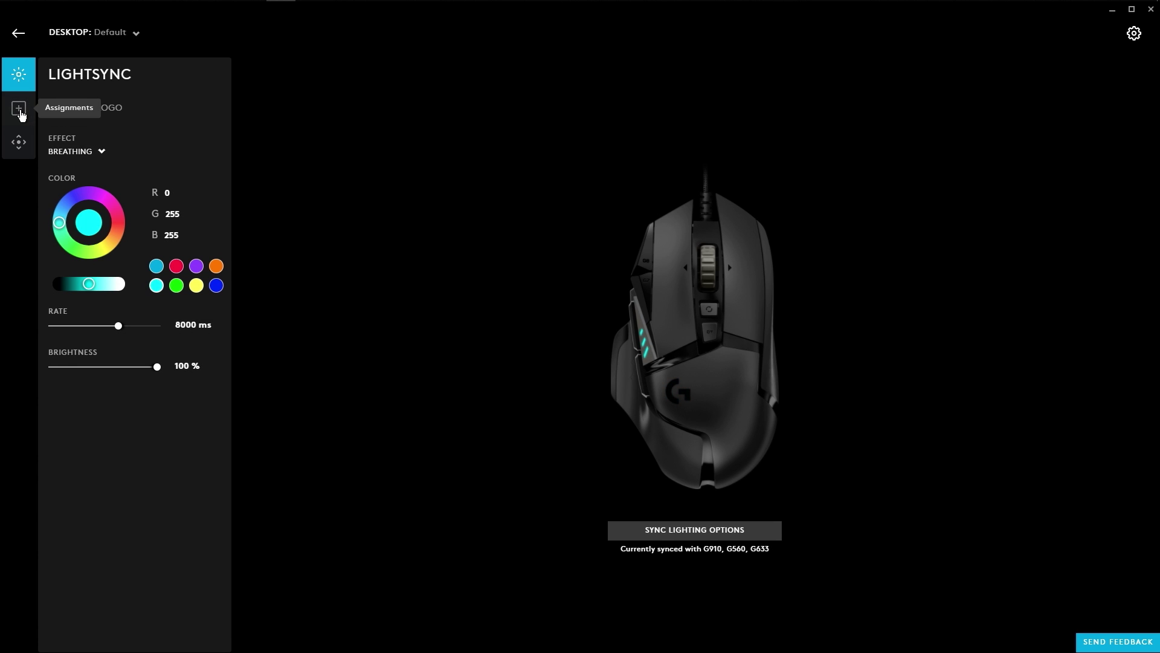
Assign Cut to the mouse's DPI Up button and Copy to Wheel Left.
click(19, 109)
scroll(177, 334, down, 4)
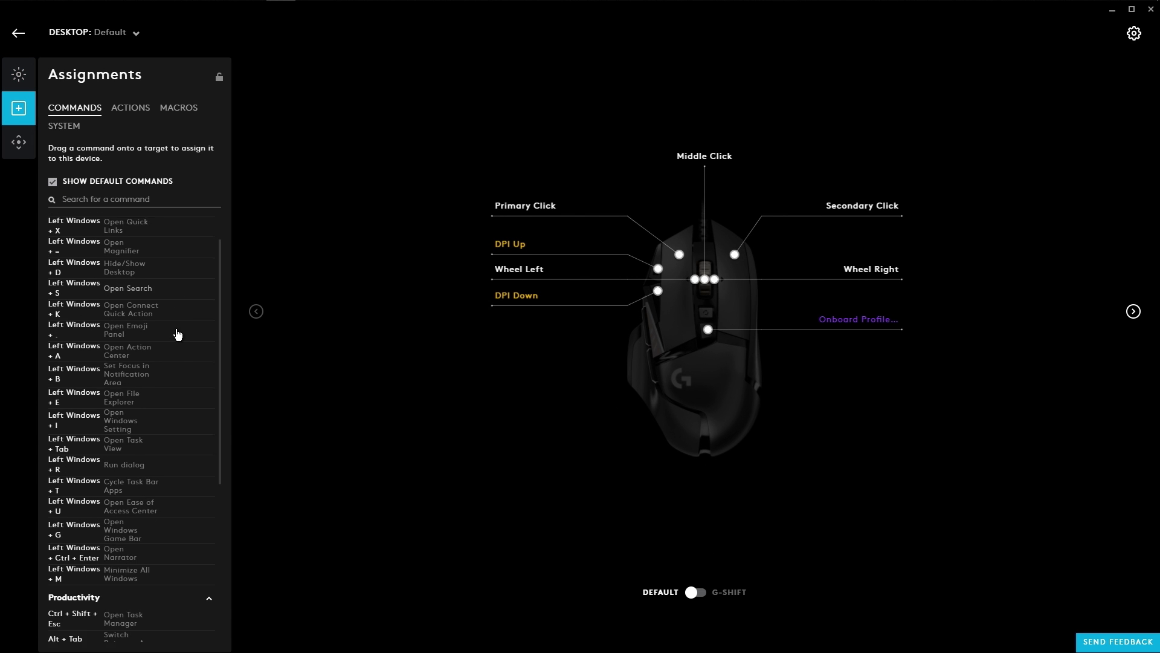
scroll(177, 334, down, 4)
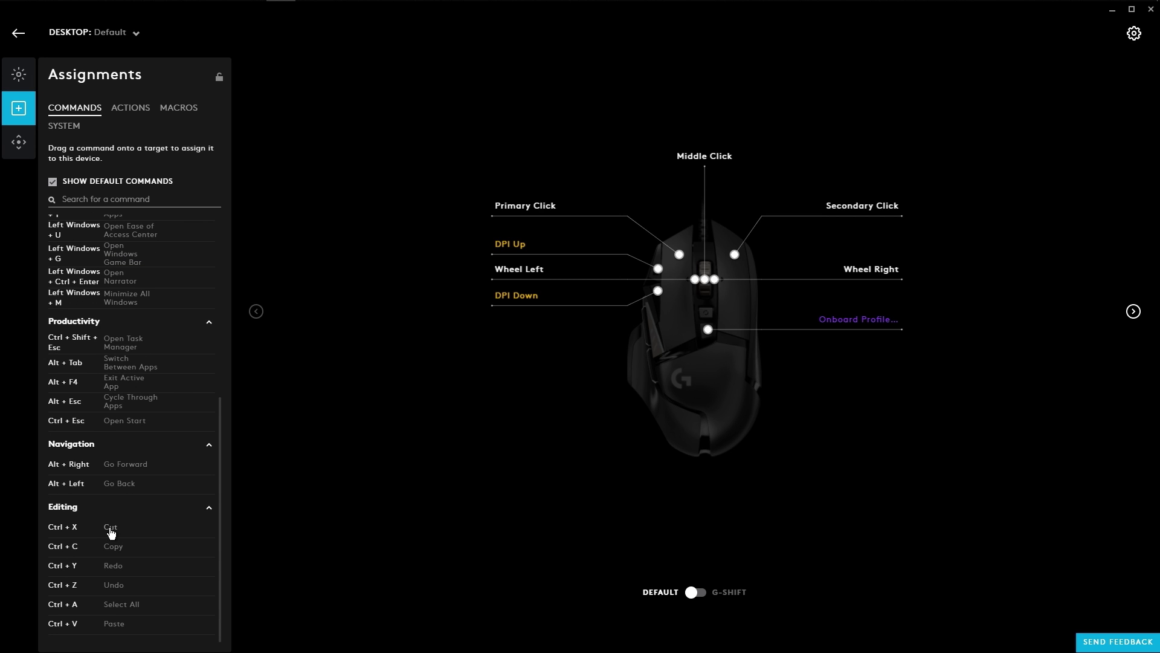
drag(290, 417, 496, 249)
drag(115, 553, 508, 275)
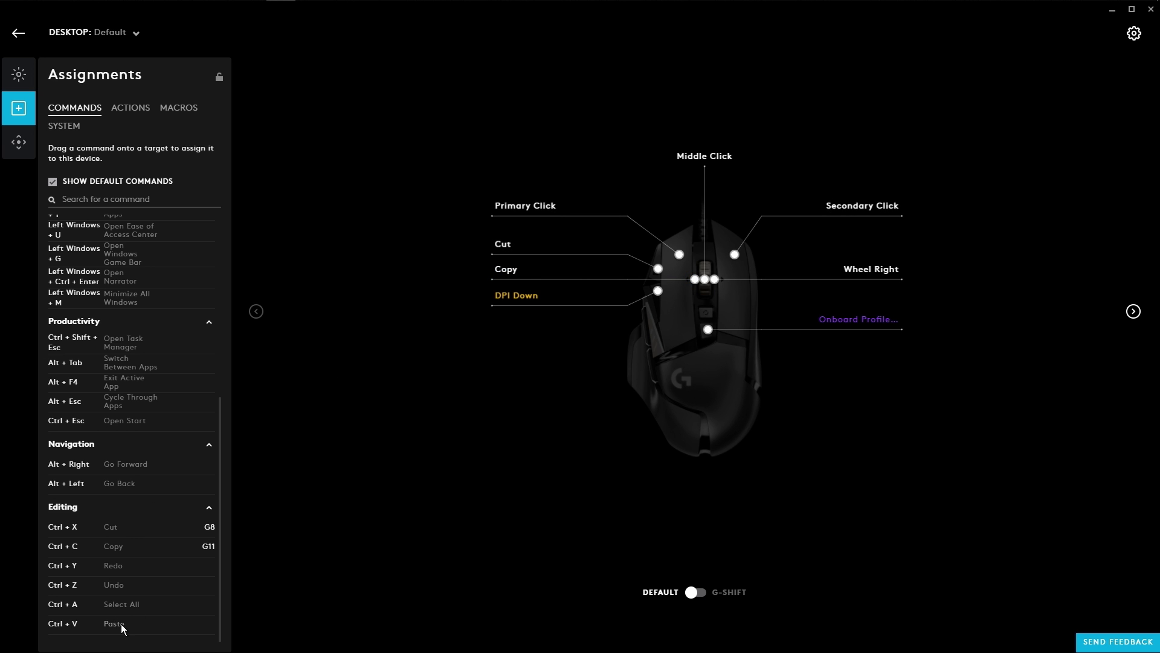
click(19, 143)
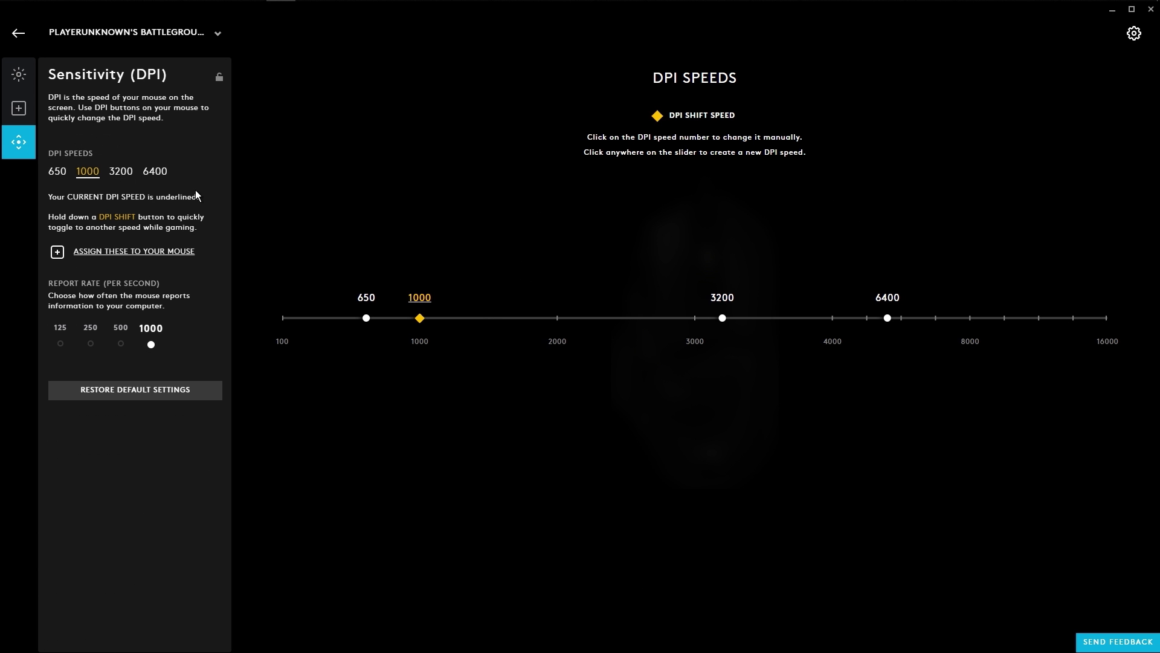
Try a 1450 DPI speed and remove it, then set 1000 as both current and DPI Shift speed.
click(482, 318)
drag(482, 318, 400, 310)
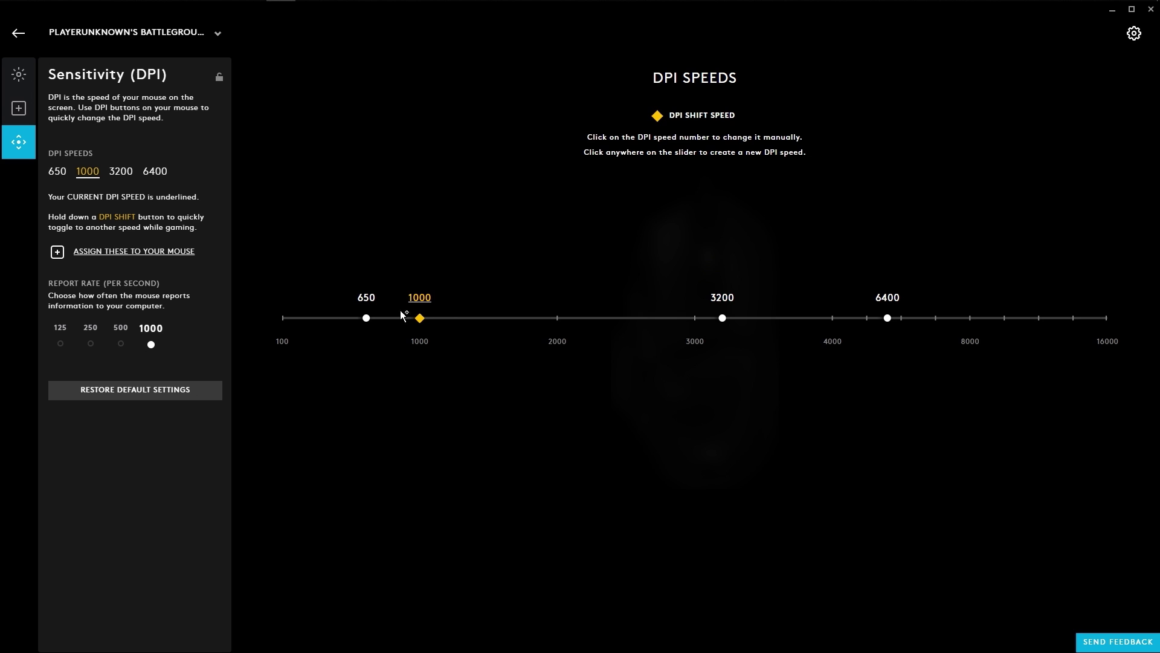
click(366, 319)
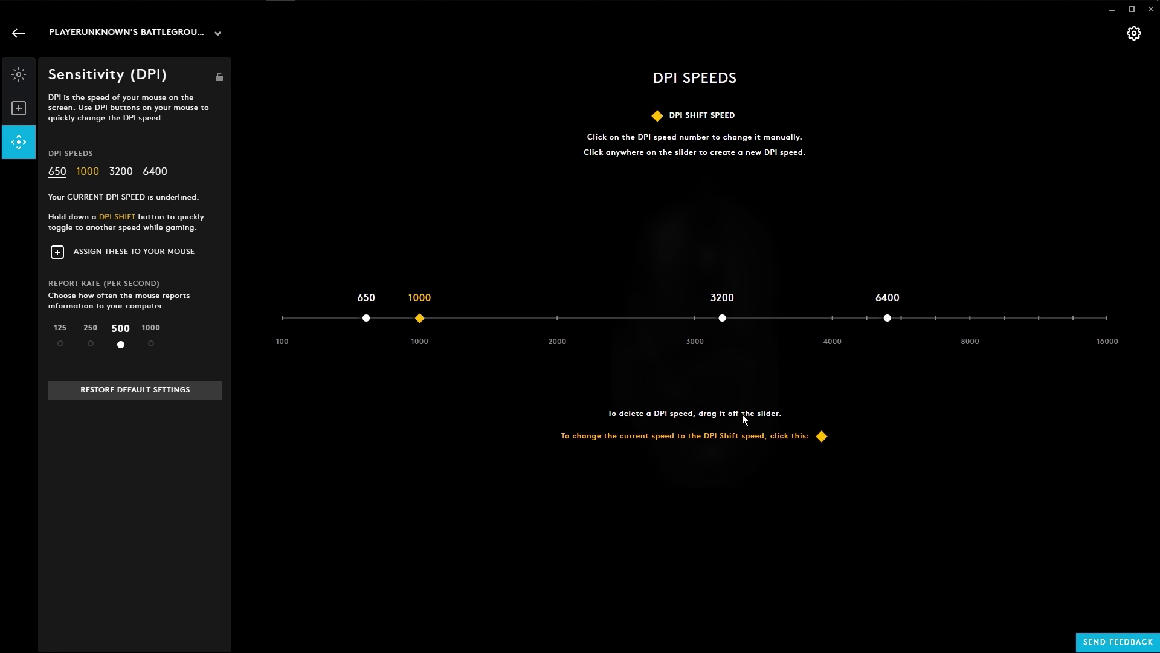
click(821, 437)
click(420, 319)
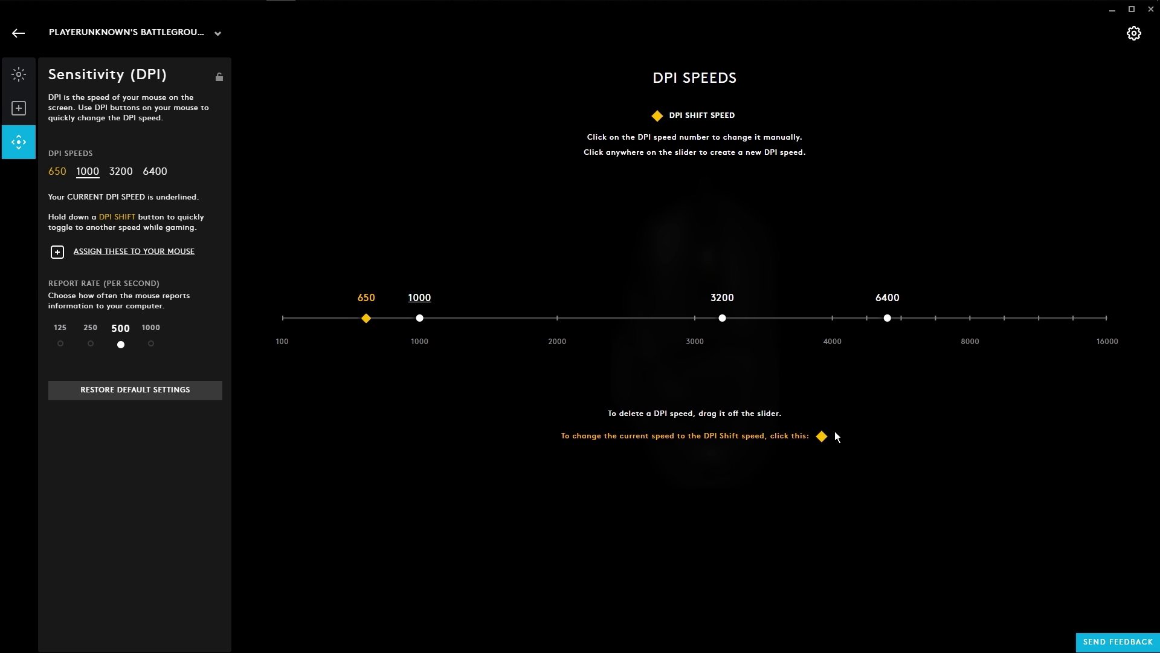
click(823, 436)
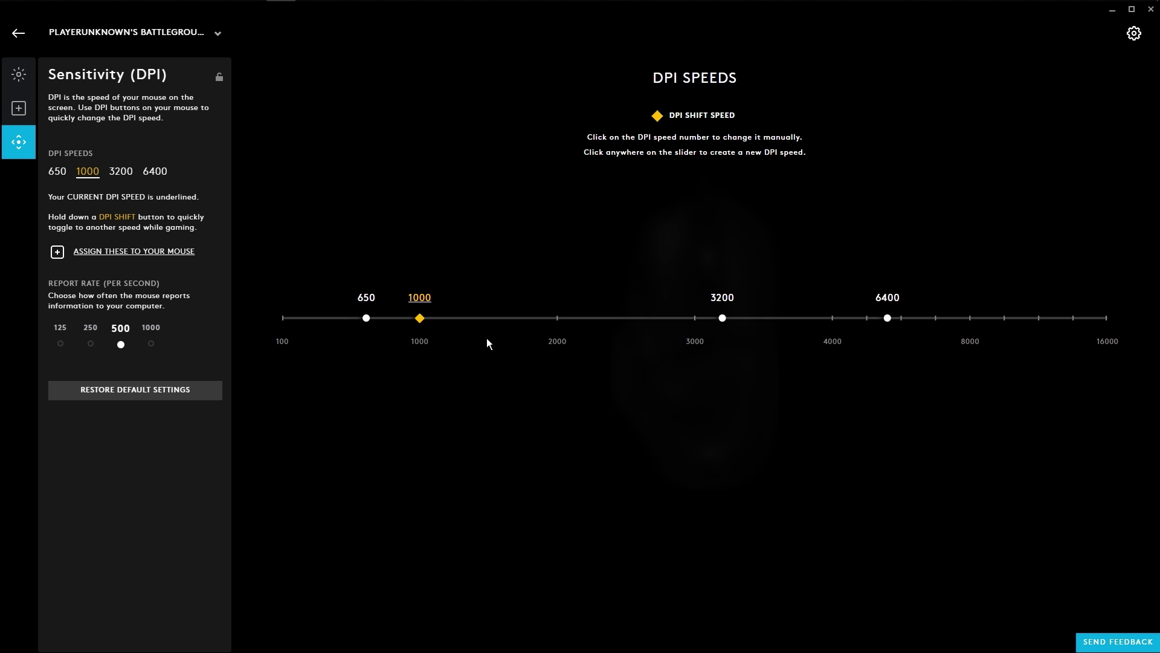
View the G502 HERO's onboard memory profile details, then close them.
click(1131, 35)
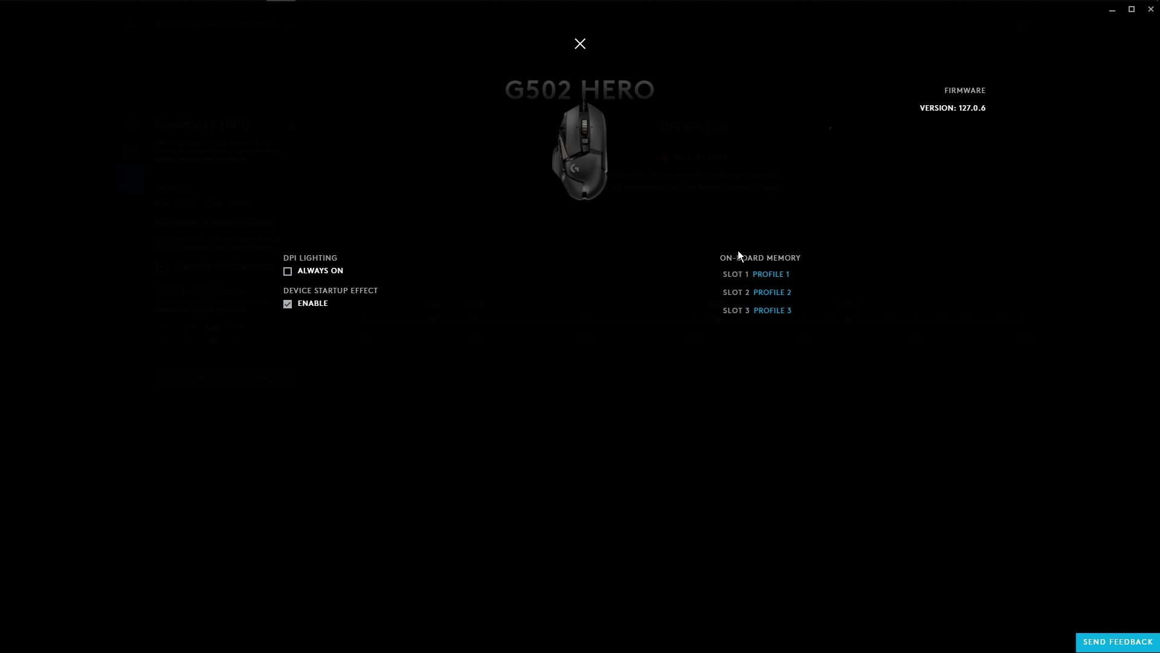
click(766, 278)
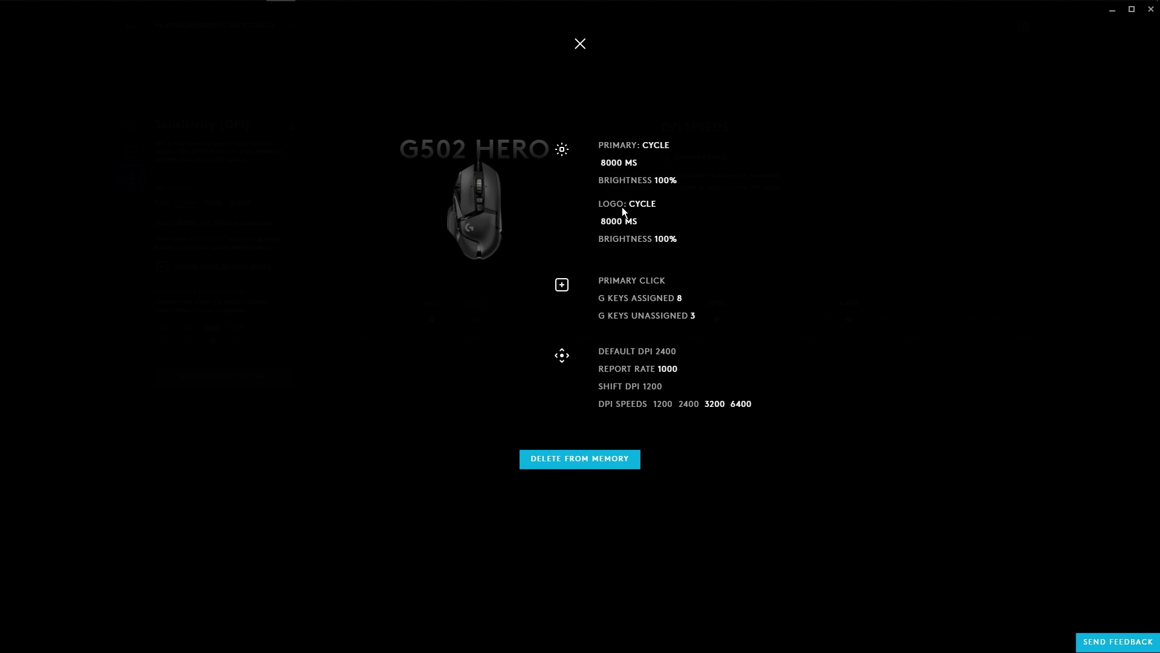
click(580, 45)
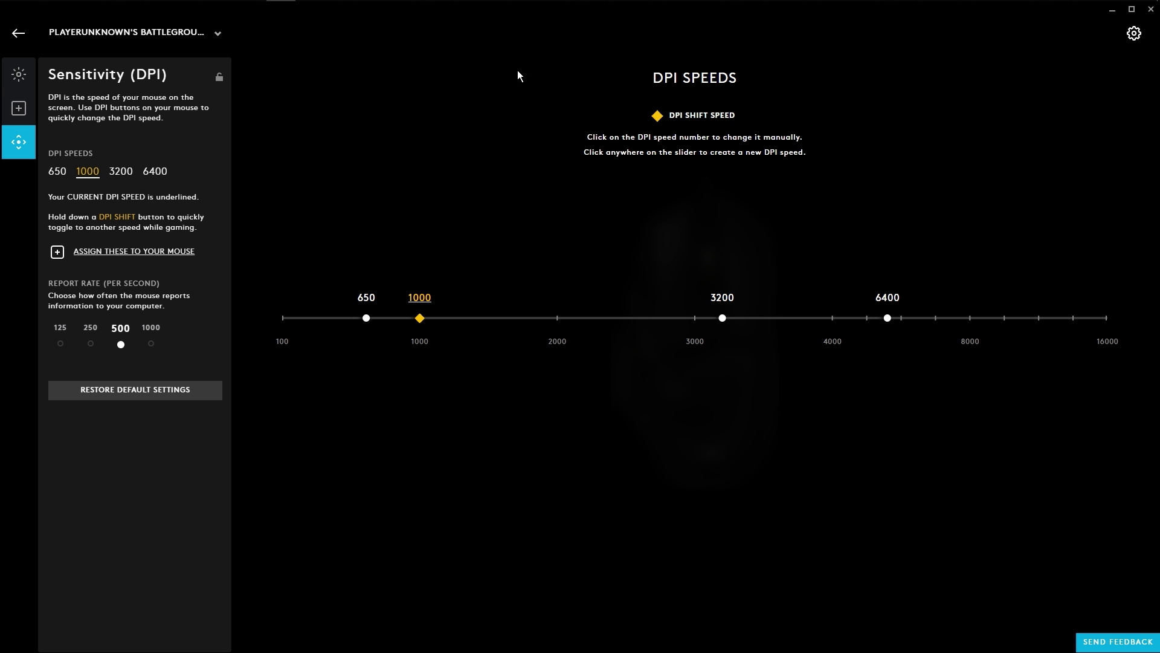
Lock the DPI setting across profiles, then show the G910's key assignments under the PUBG Default profile.
click(219, 79)
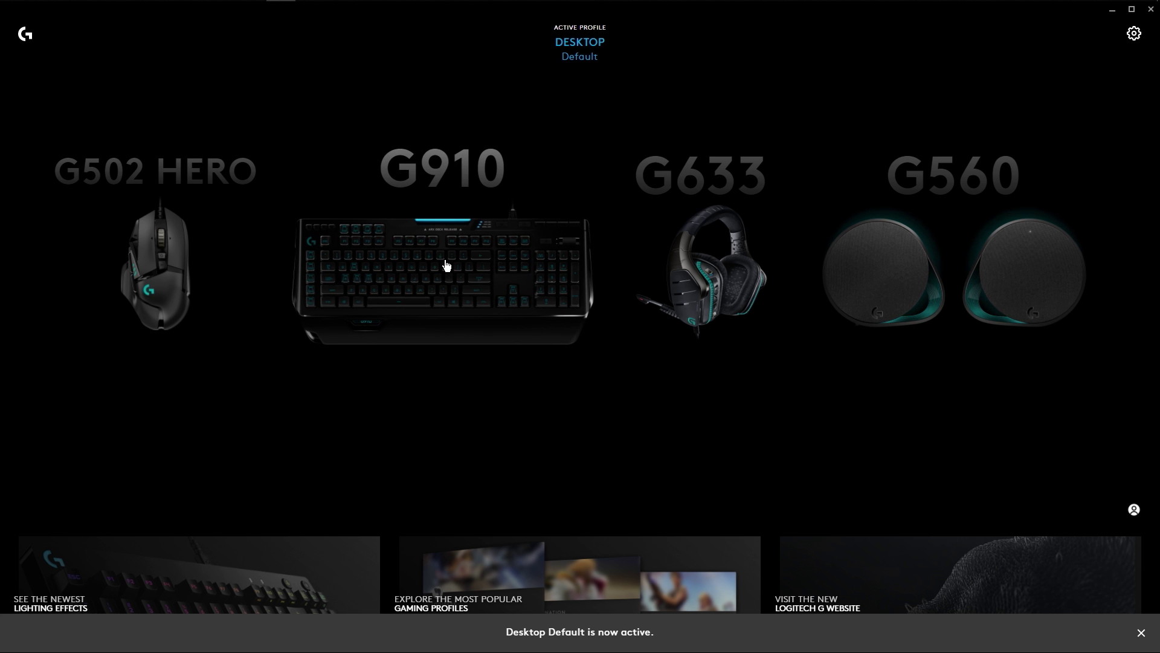
click(445, 260)
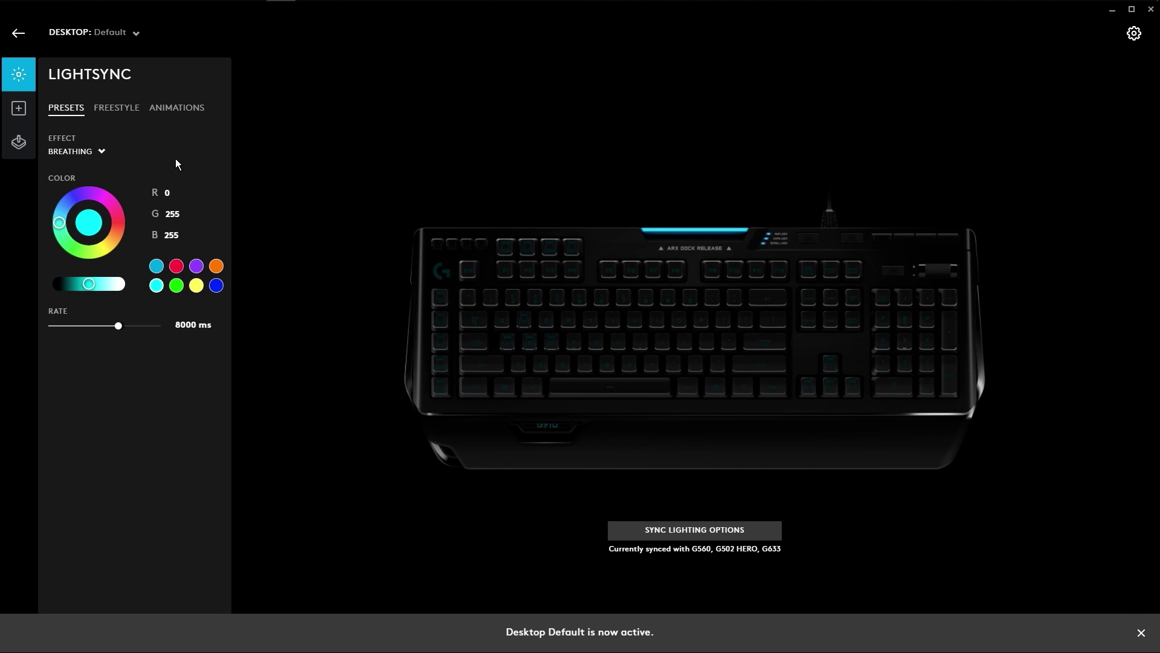
click(18, 110)
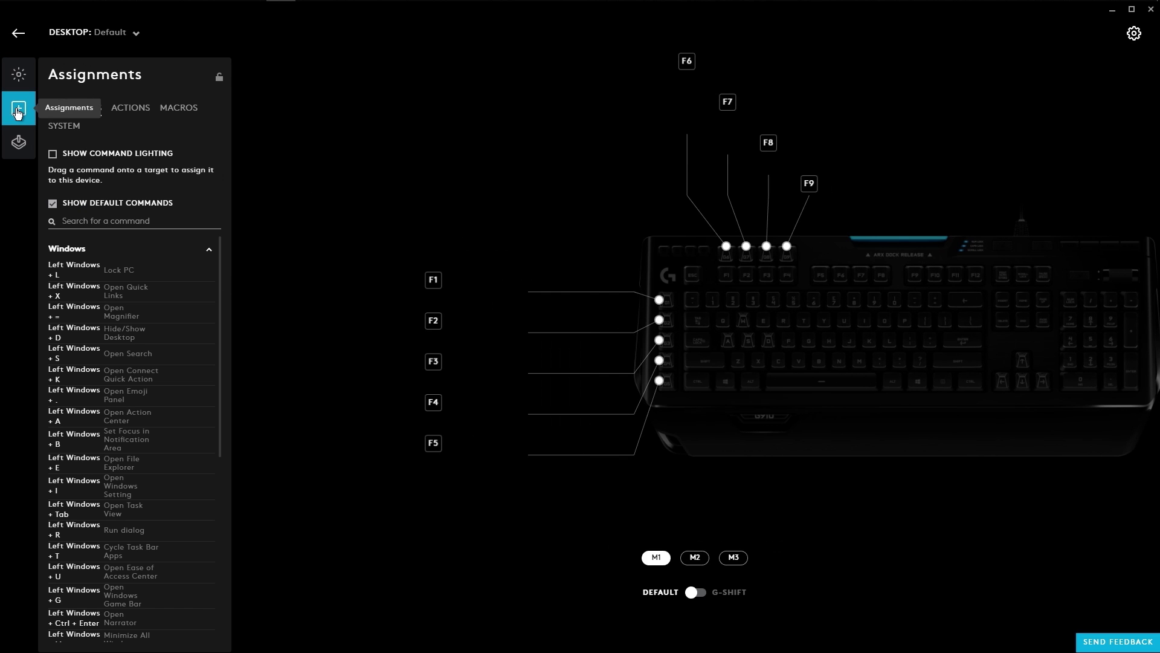
click(136, 34)
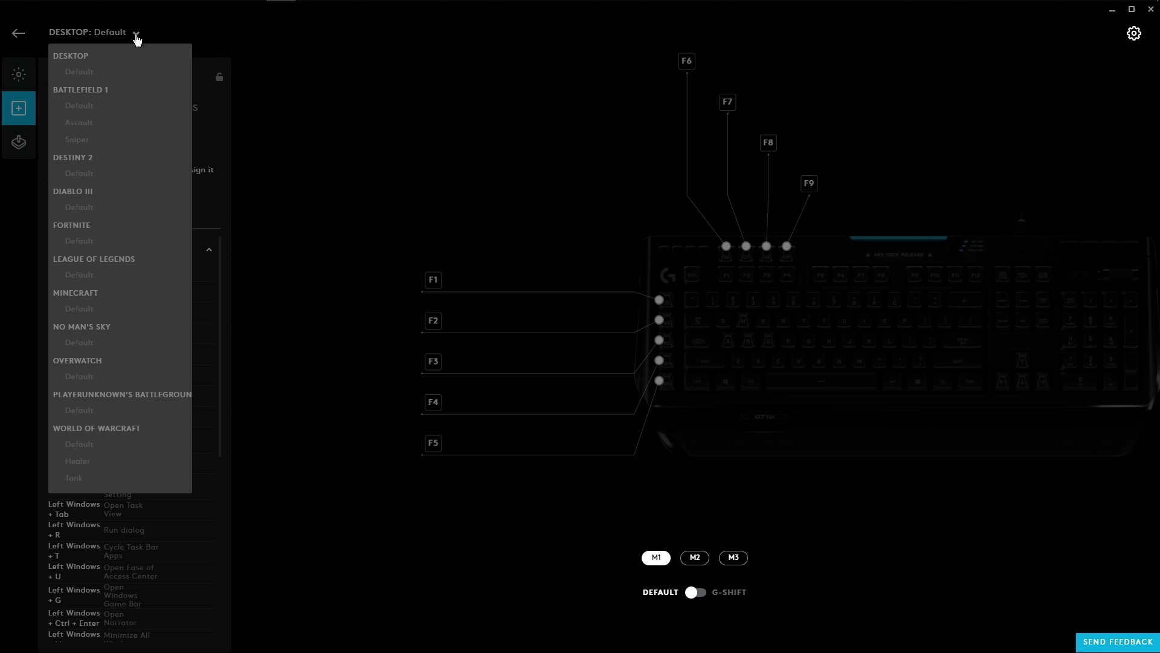
click(94, 417)
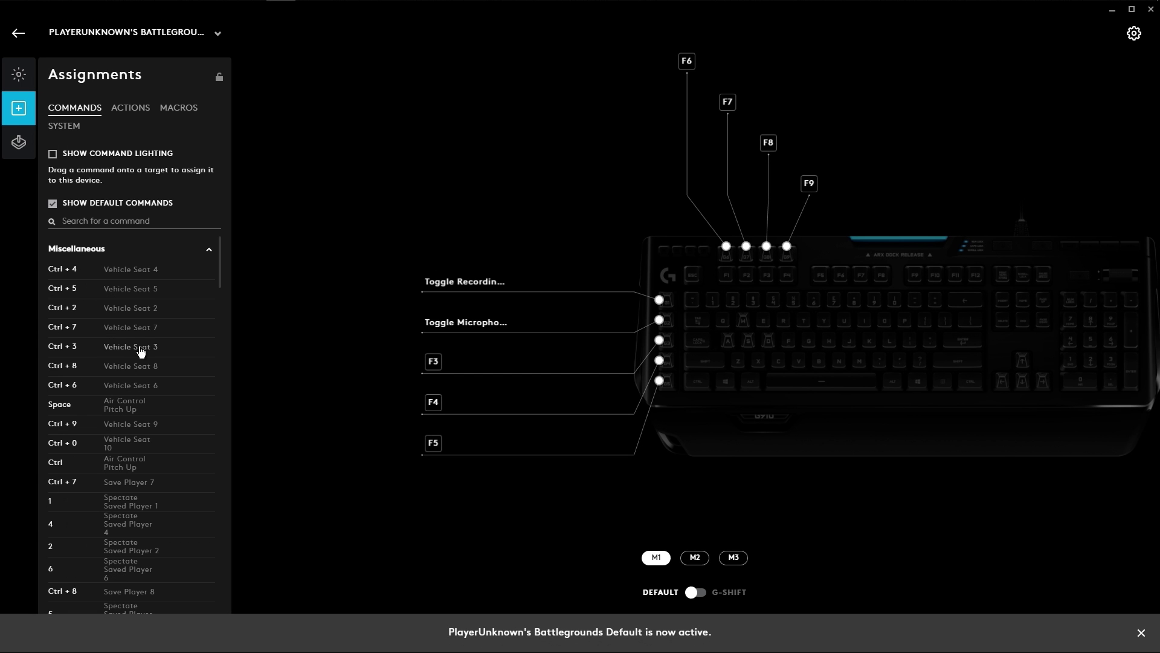
scroll(148, 307, down, 5)
scroll(144, 347, down, 10)
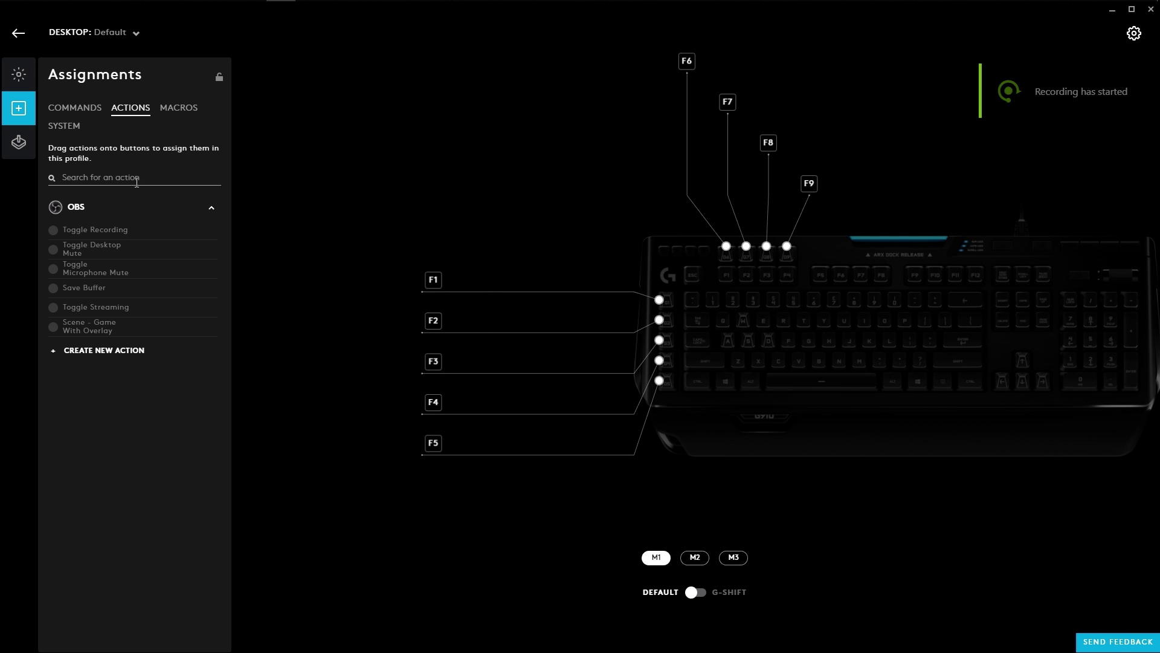
Assign Toggle Microphone Mute to G1, Toggle Desktop Mute to G2, and Scene - Game With Overlay to G5.
drag(83, 278, 440, 289)
drag(72, 249, 439, 332)
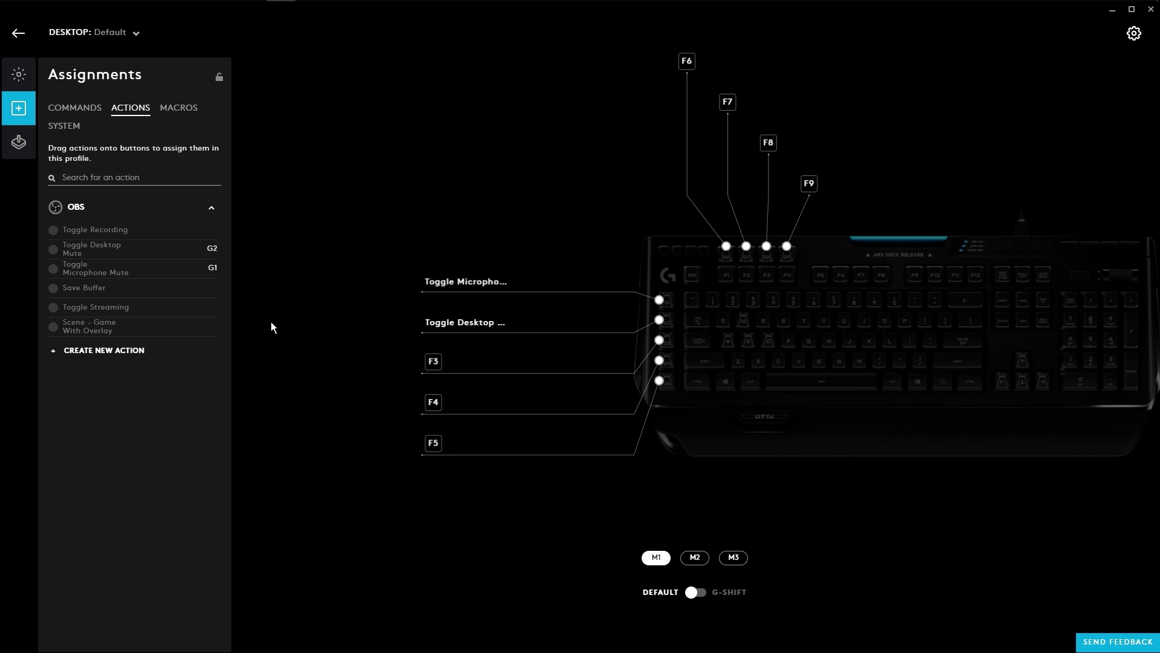
drag(90, 334, 440, 448)
Start a new OBS action named 'Scene' set to activate a scene.
click(104, 350)
click(495, 336)
text(Scene Webcam Only)
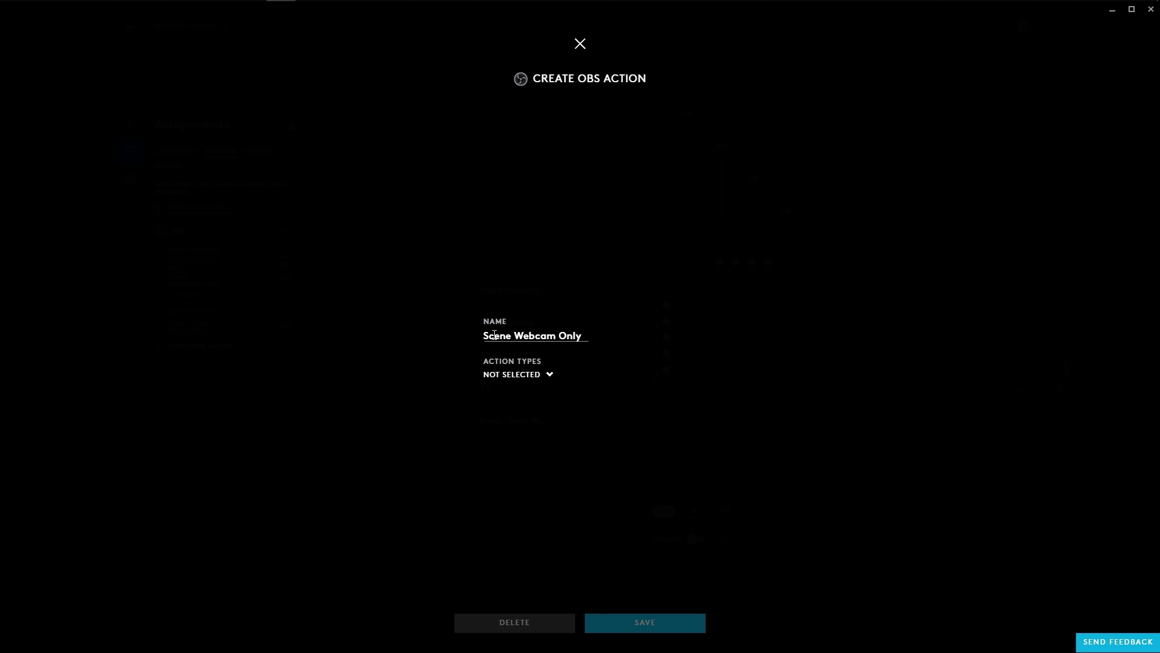
click(514, 374)
scroll(542, 492, down, 5)
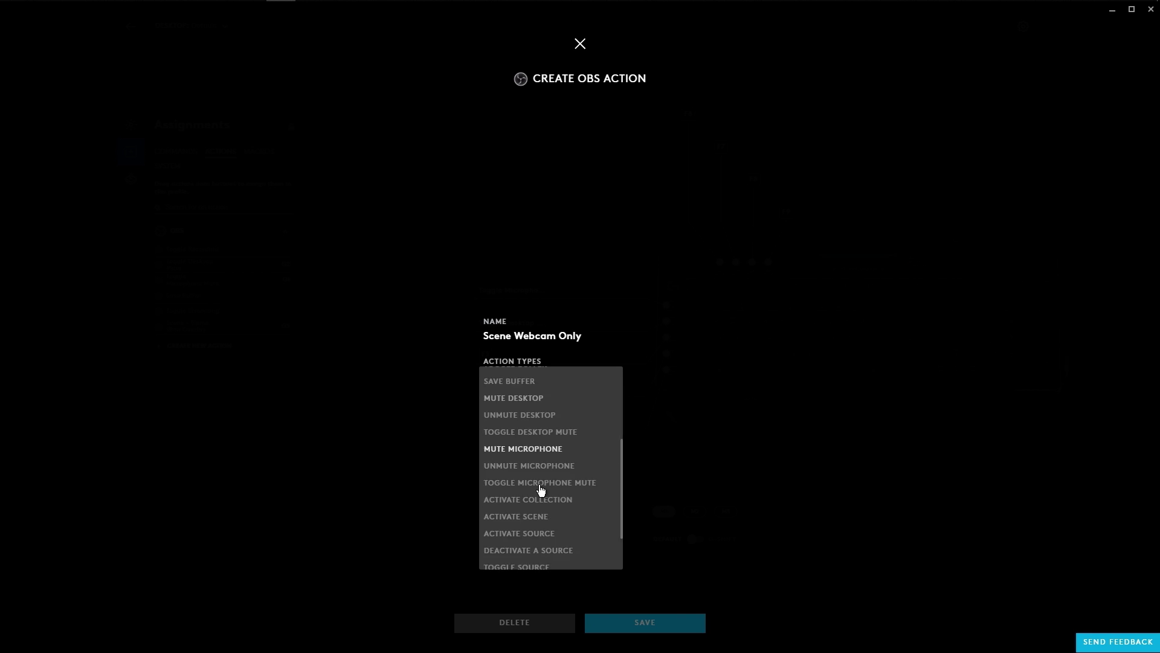
click(525, 450)
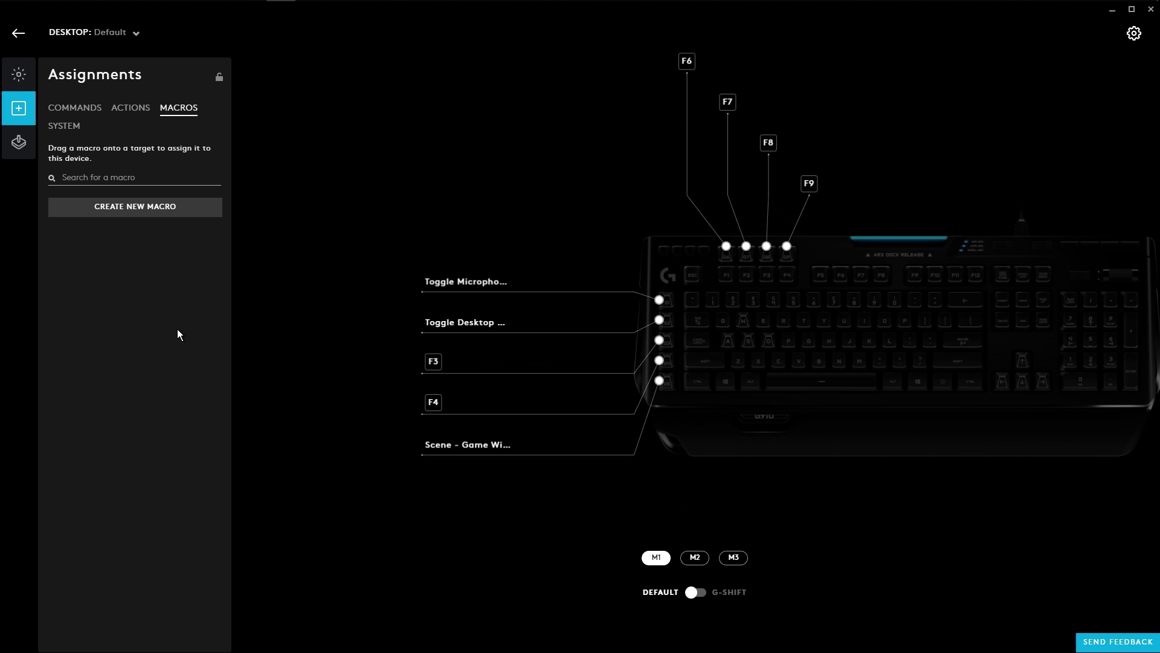
click(150, 212)
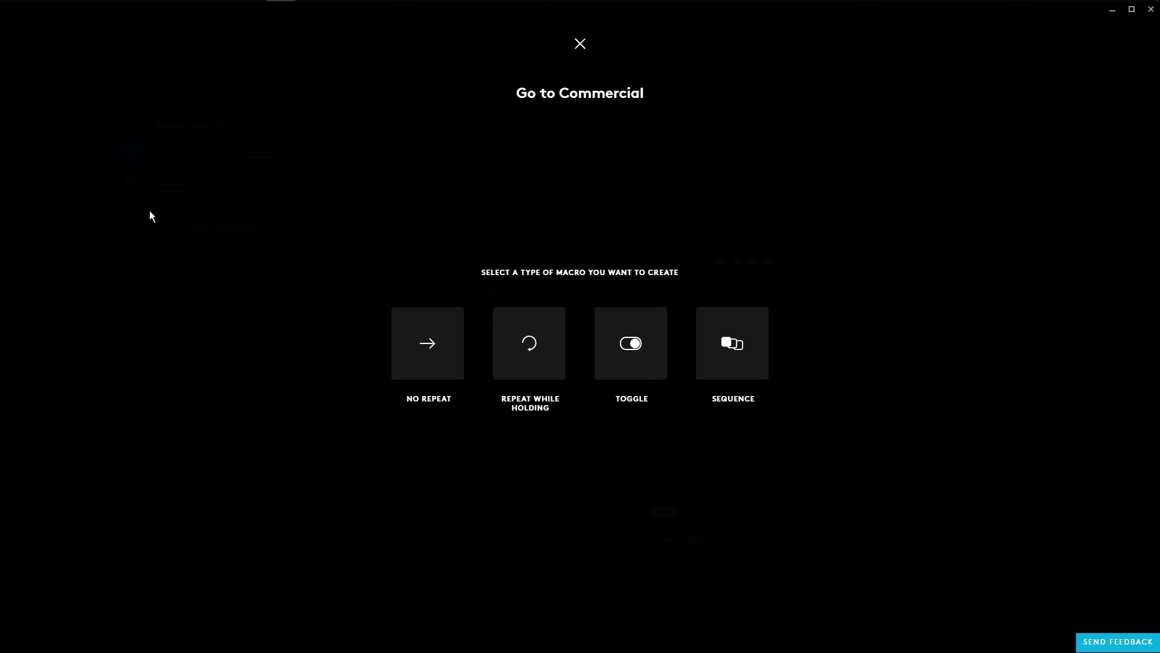
Set the macro to No Repeat and add a new OBS Scene - Break action as its first step.
click(422, 334)
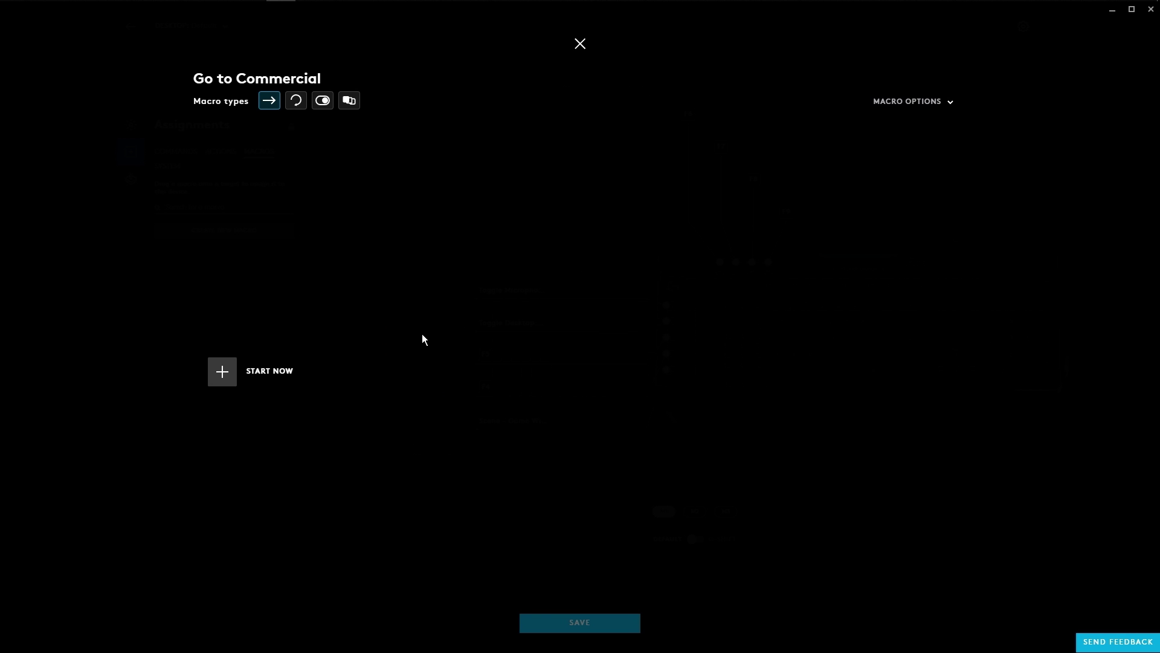
click(230, 374)
click(269, 424)
click(254, 411)
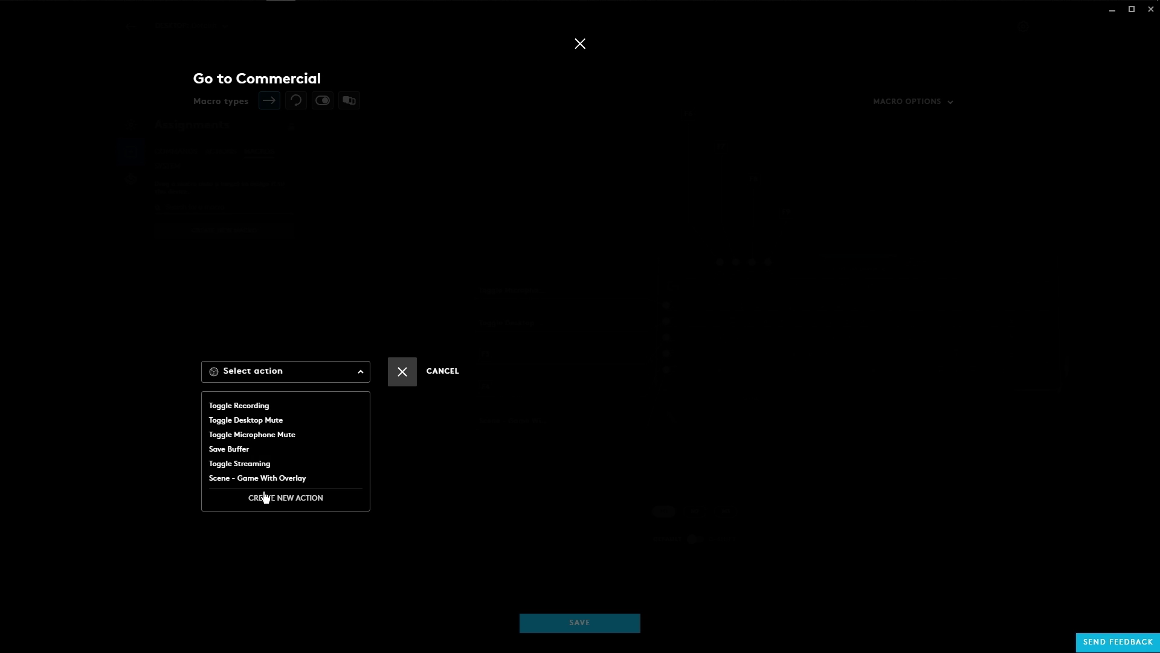
click(267, 495)
triple_click(506, 337)
text(Scene - Break)
click(520, 374)
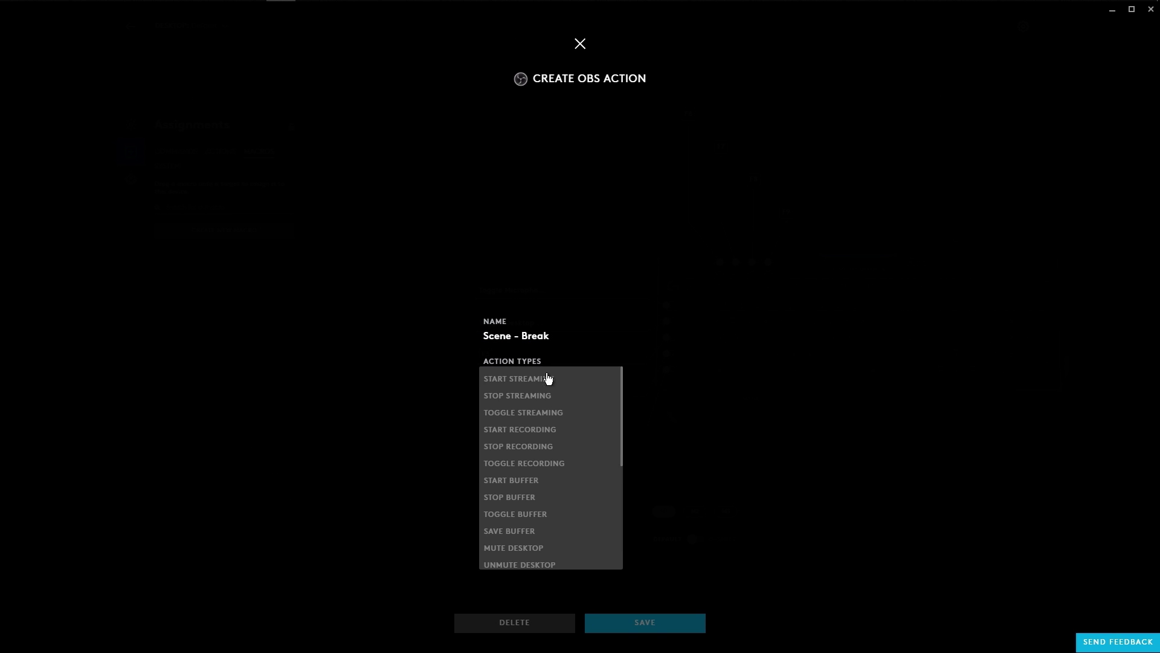
scroll(532, 433, down, 5)
click(532, 488)
click(508, 393)
click(495, 402)
click(622, 620)
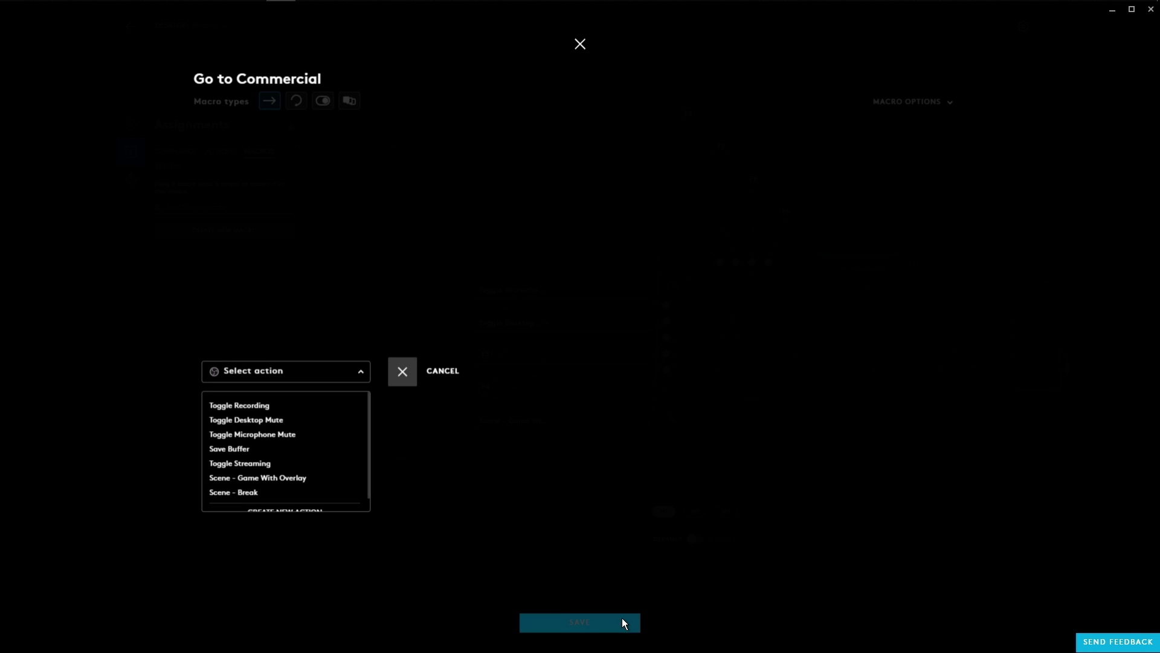
click(307, 491)
Add a Play Commercial step that activates the Commercial source in the Break scene.
click(325, 371)
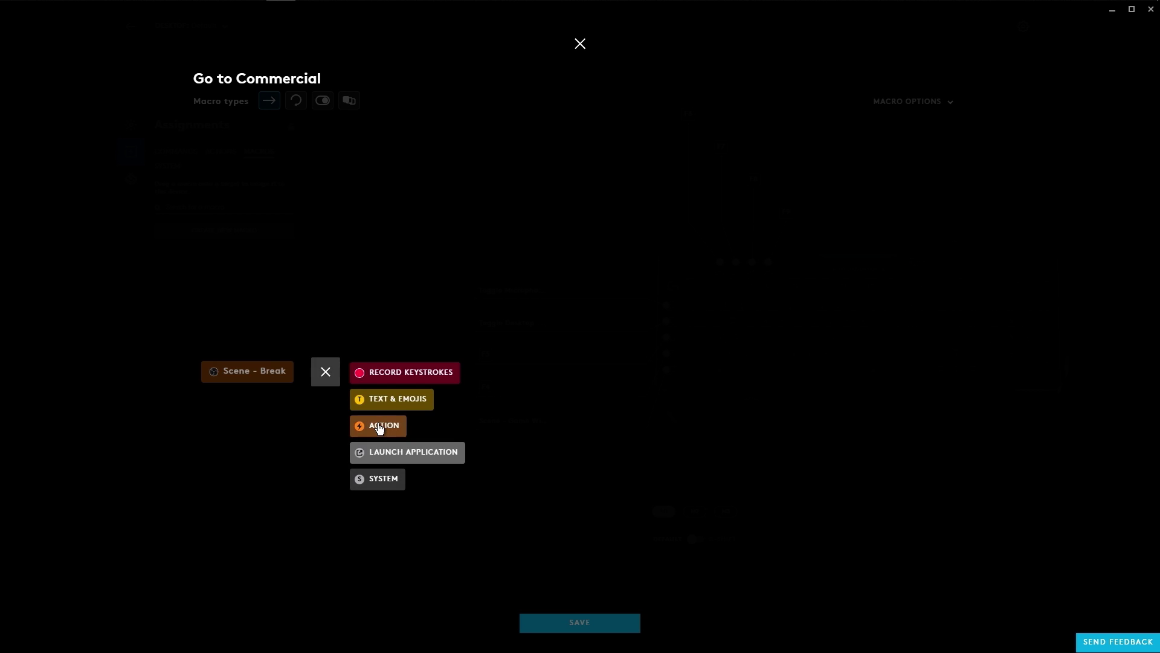
click(379, 425)
scroll(387, 478, down, 1)
click(389, 497)
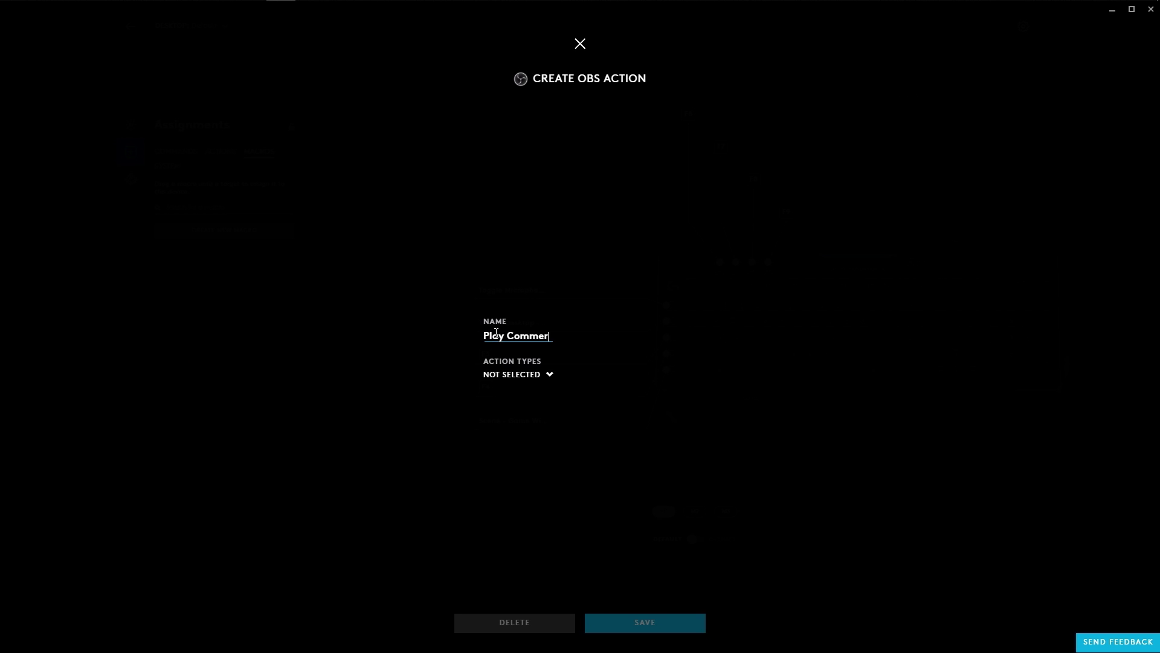
click(543, 374)
scroll(542, 414, down, 5)
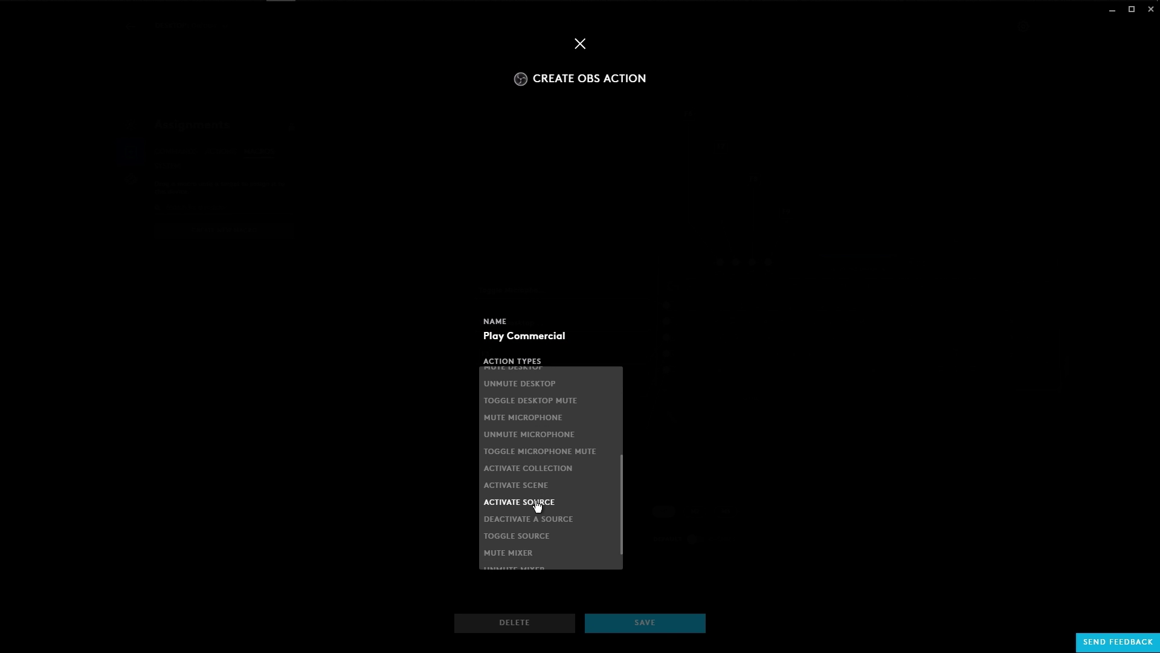
click(539, 502)
click(546, 400)
click(542, 396)
click(500, 407)
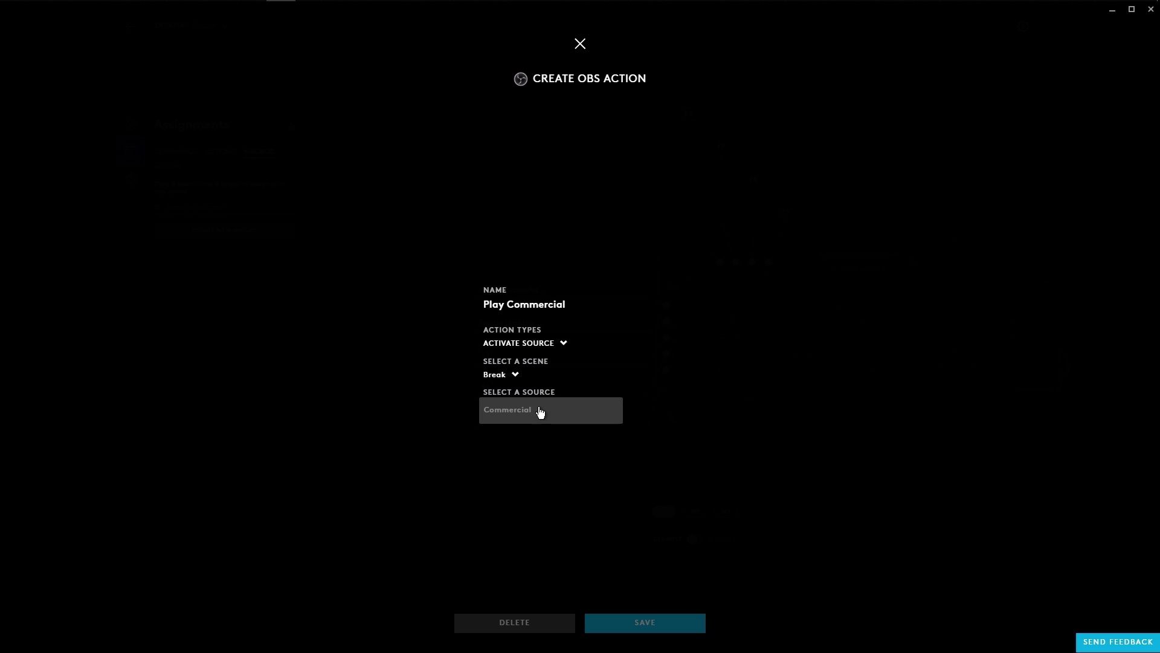
click(538, 411)
click(625, 621)
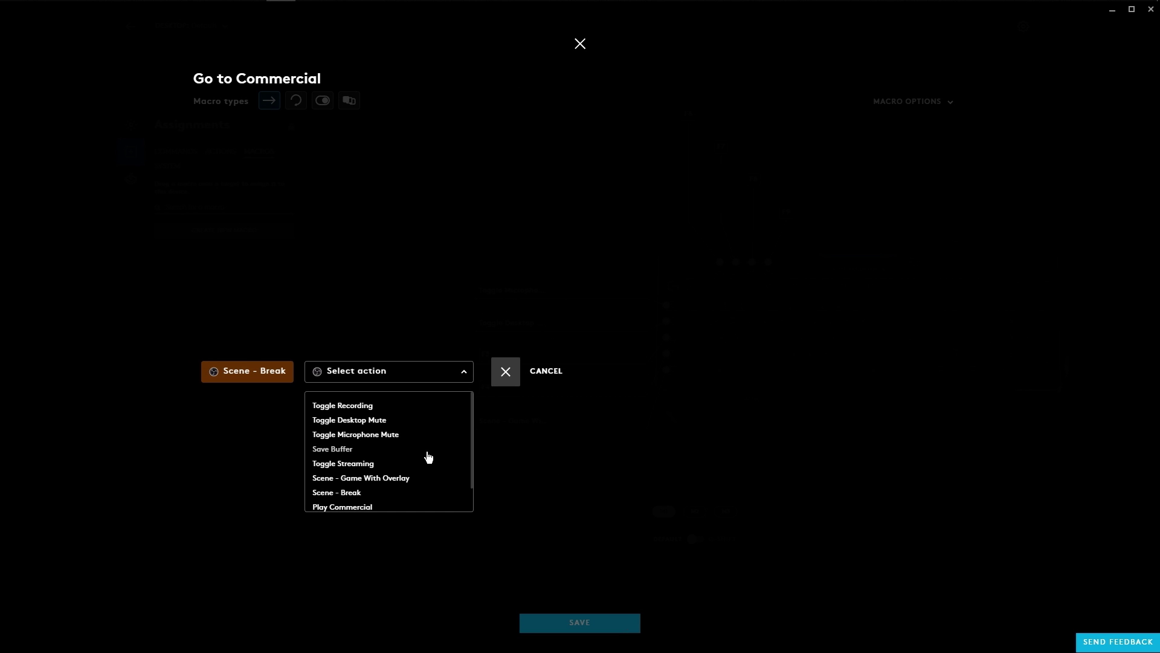
click(354, 507)
Add Toggle Microphone Mute as the final step and save the Go to Commercial macro.
click(444, 372)
click(492, 426)
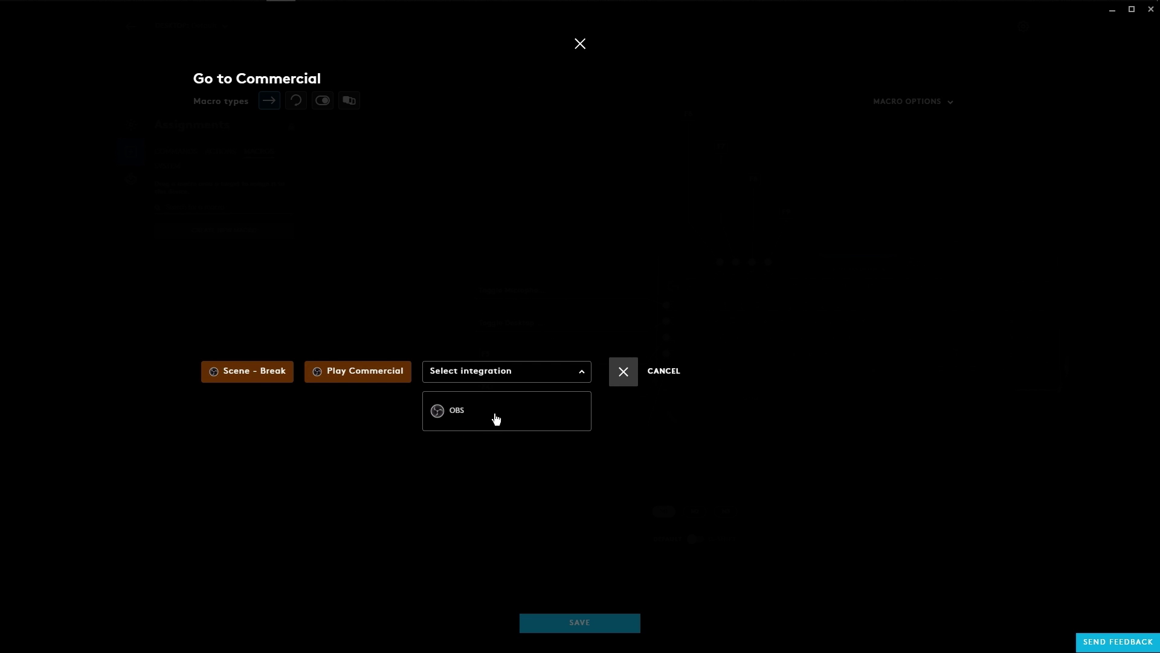
click(495, 418)
click(491, 429)
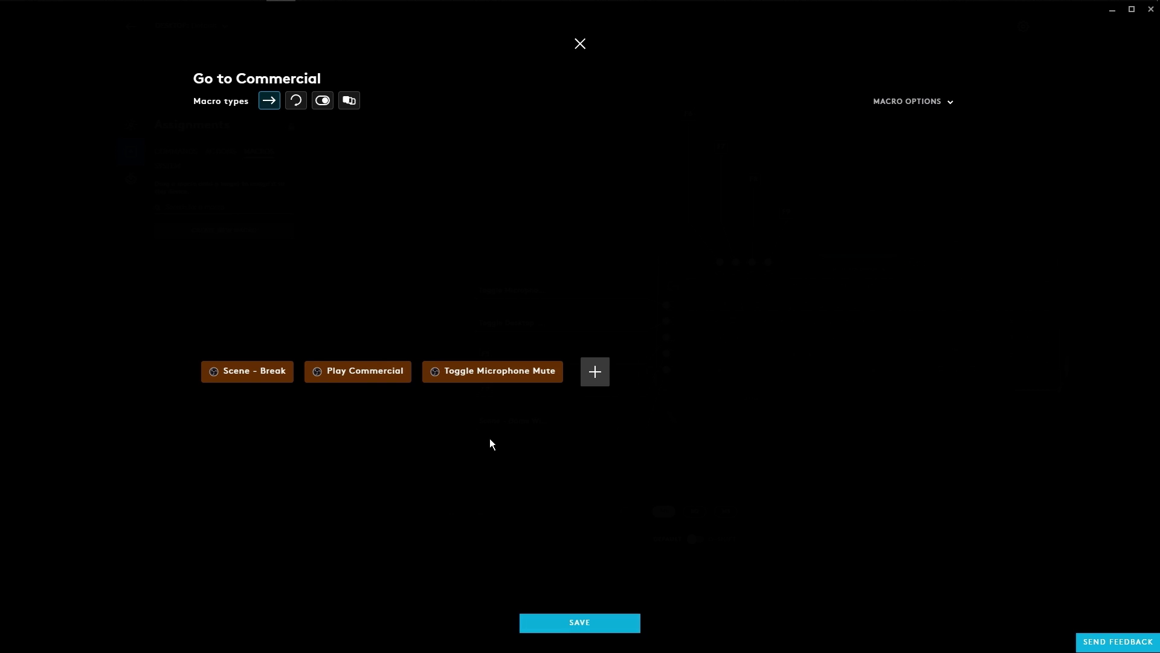
click(581, 622)
On the G-Shift layer, assign the Go to Commercial macro to G1 and reopen it.
click(693, 593)
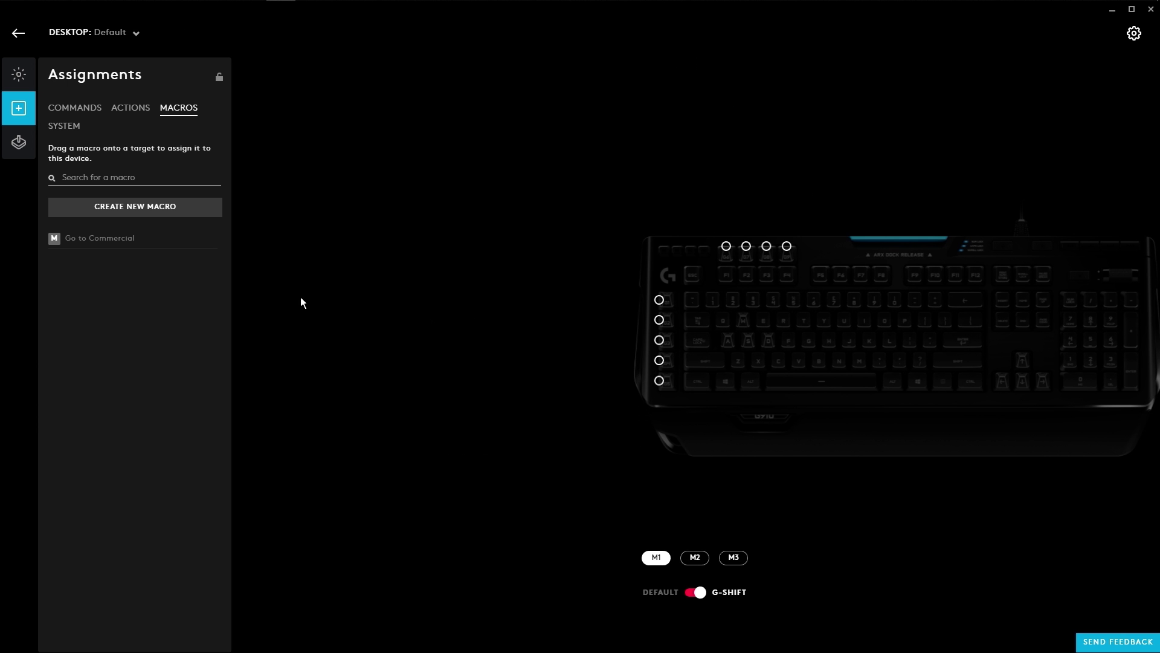
drag(99, 238, 664, 305)
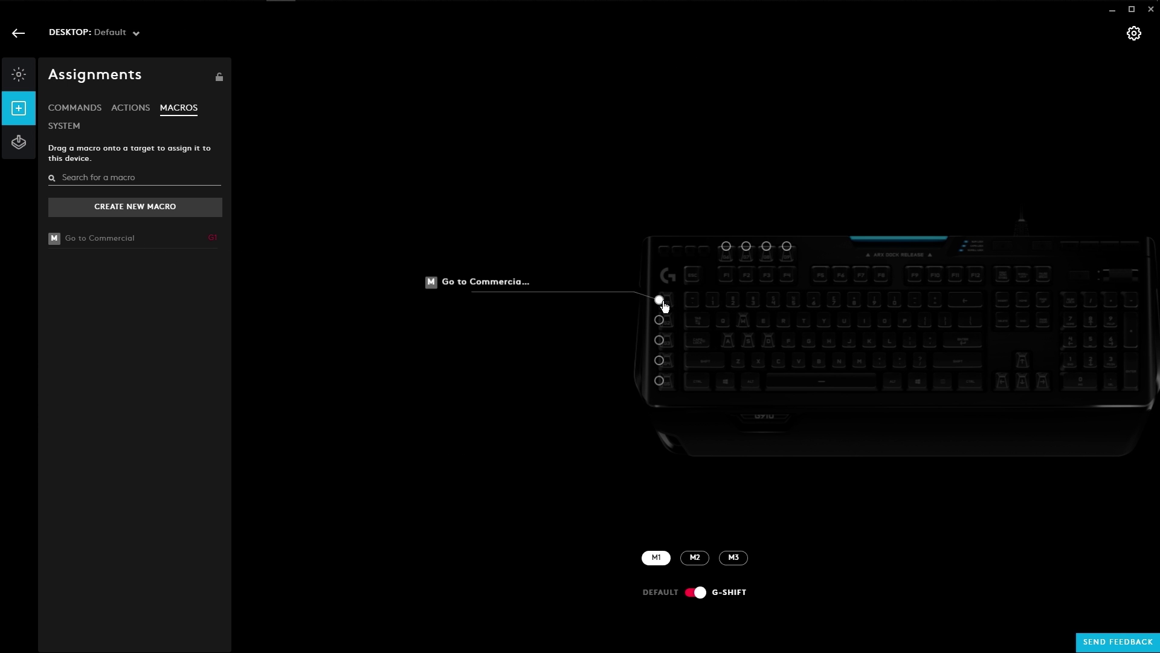
click(664, 305)
click(950, 102)
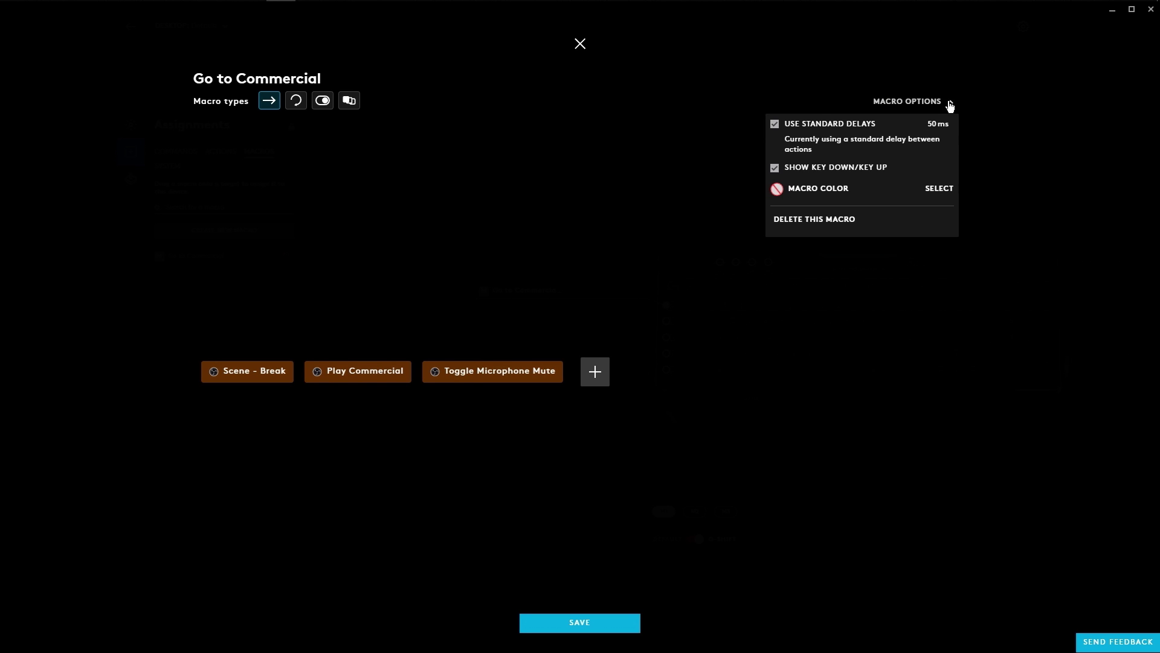
click(950, 103)
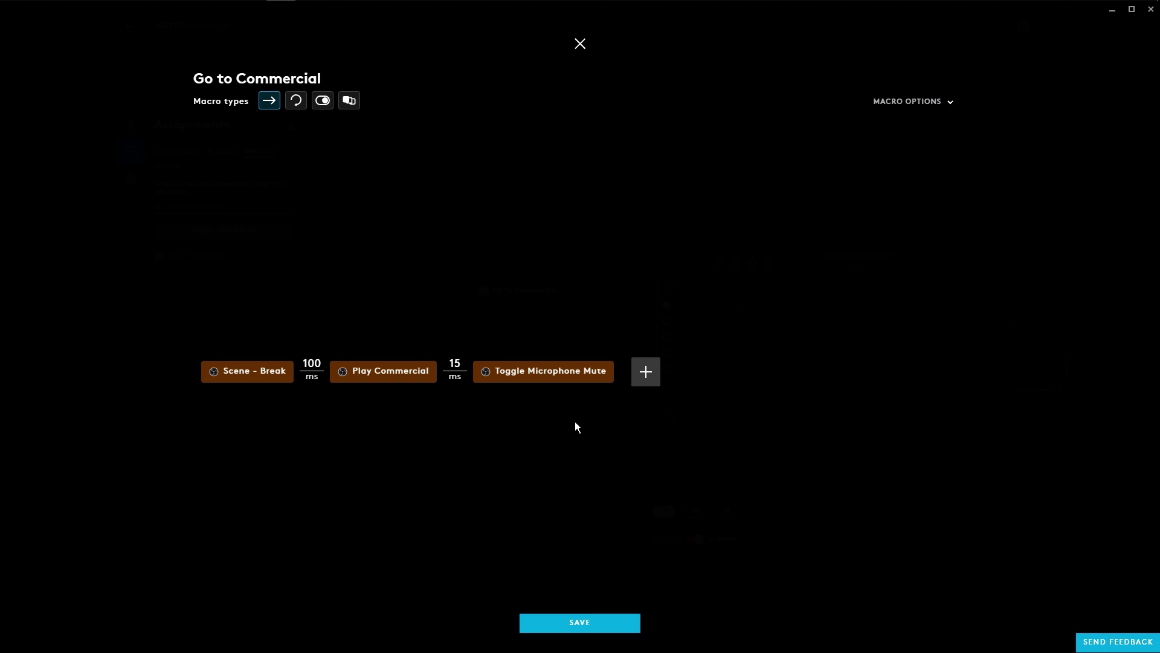
click(584, 622)
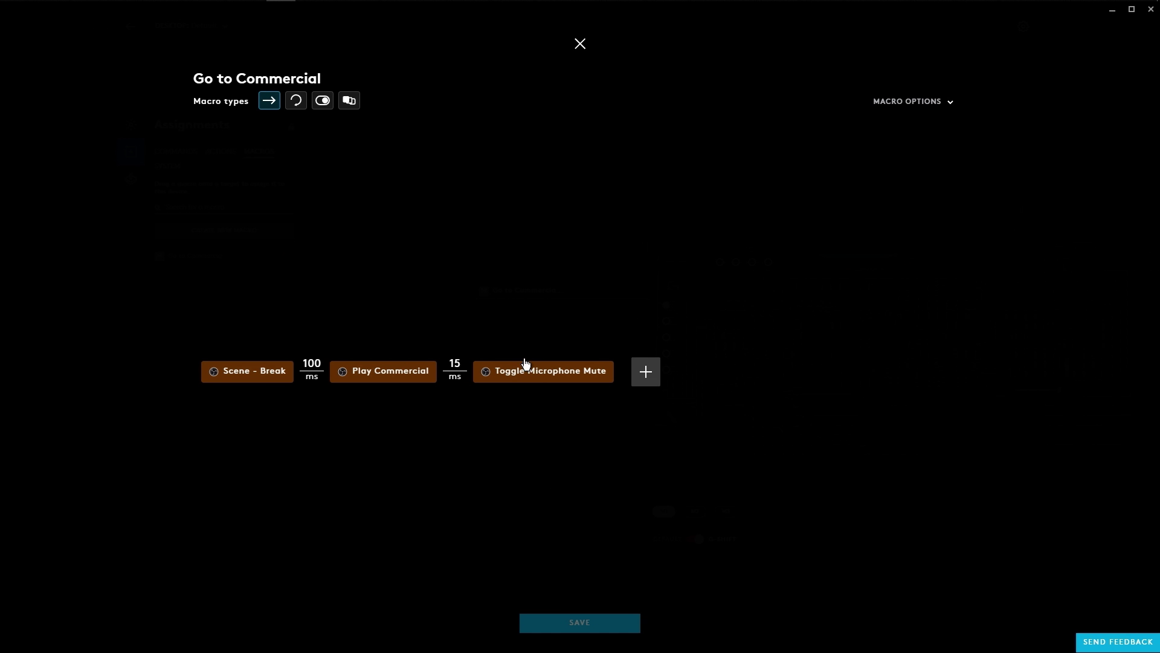
Move Toggle Microphone Mute to the start, set the macro colour to red, and save.
drag(538, 373, 197, 375)
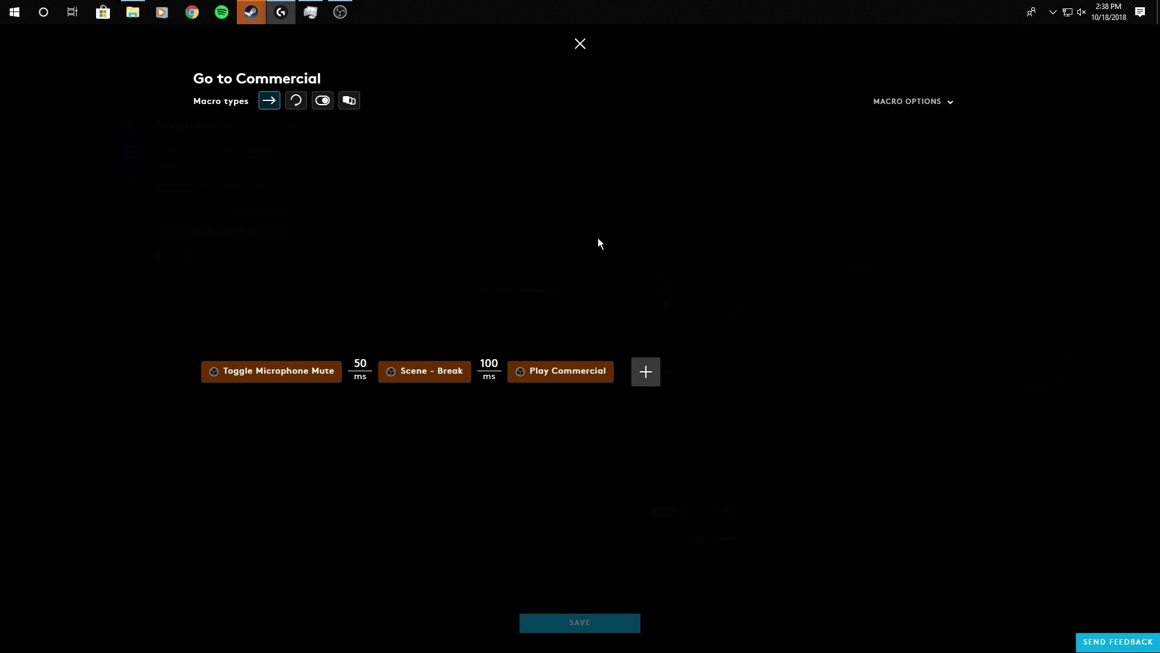
click(951, 102)
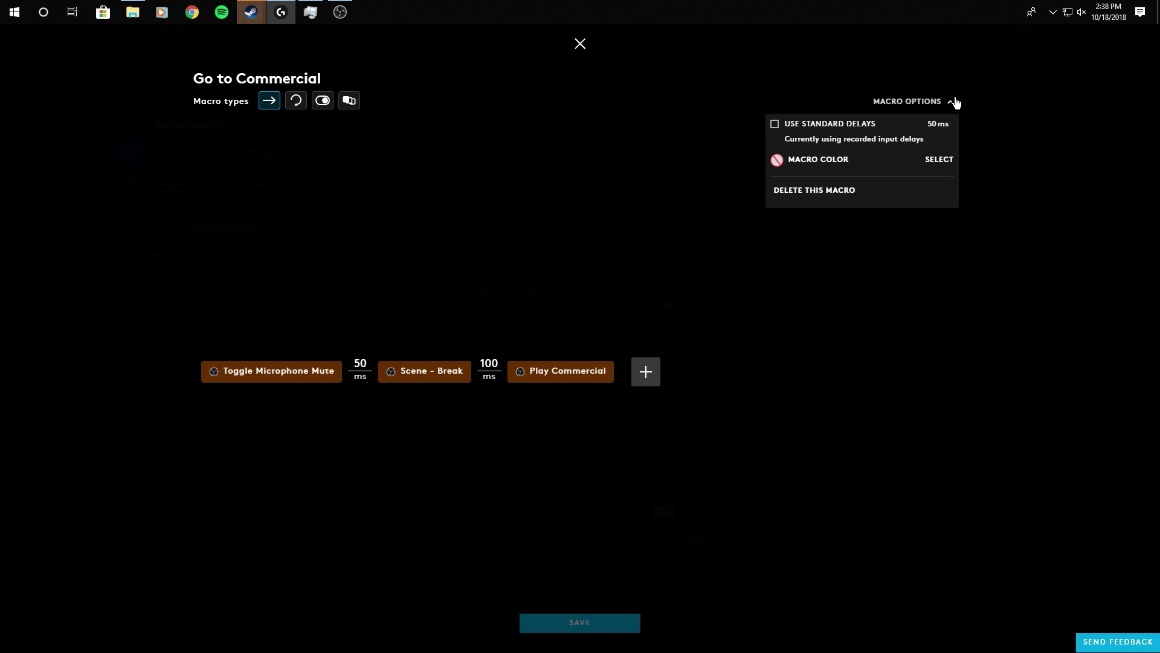
click(930, 167)
click(905, 256)
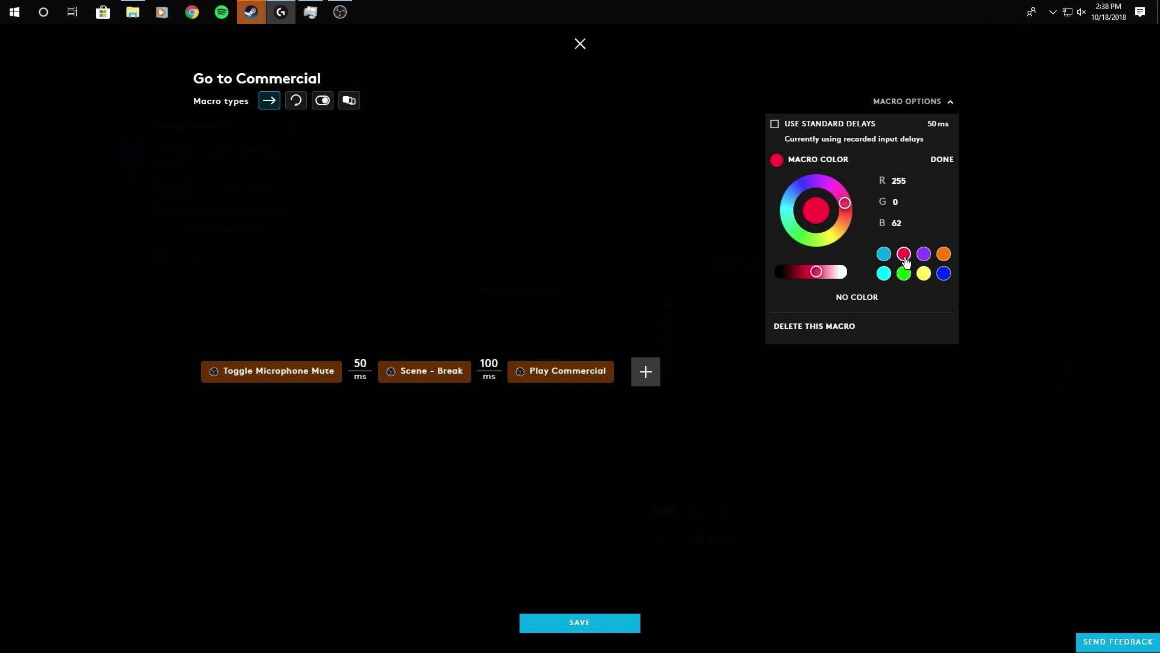
click(606, 624)
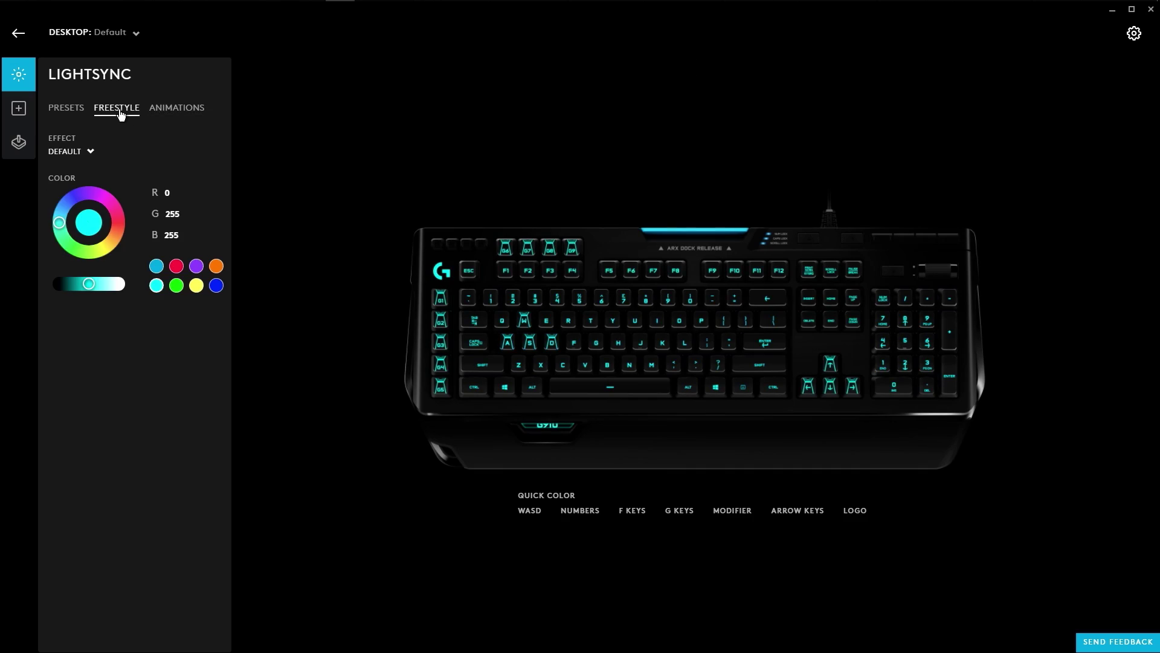
Build a new animation with red, cyan and red frames, title it 'Red & Blue Candycane', and save.
click(171, 109)
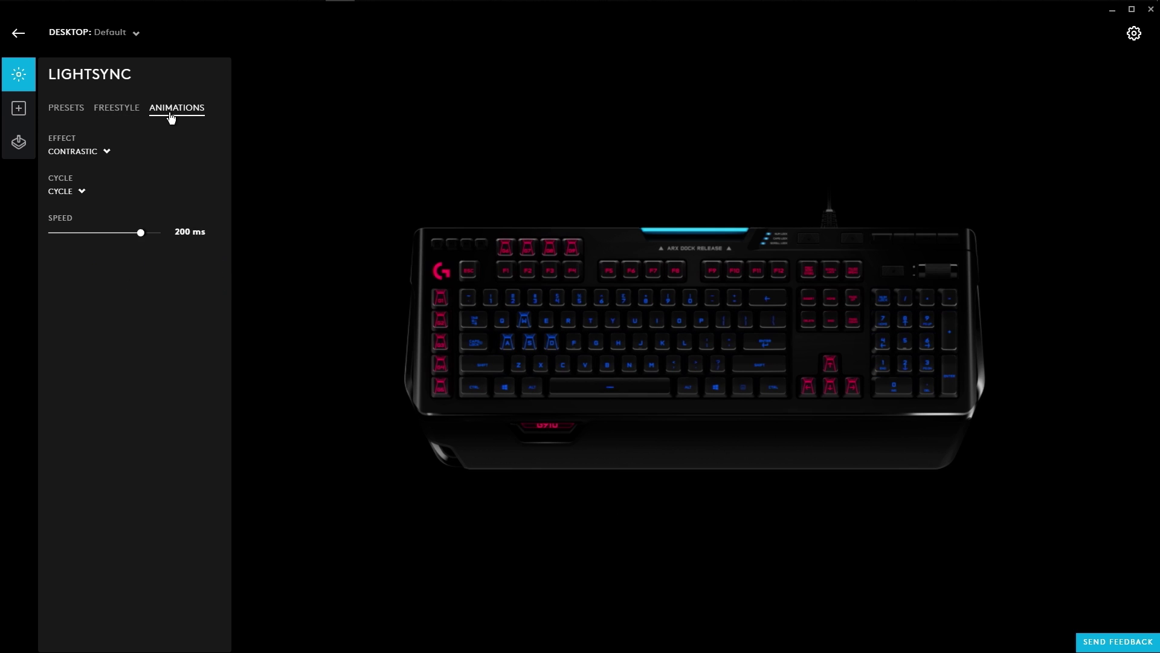
click(107, 152)
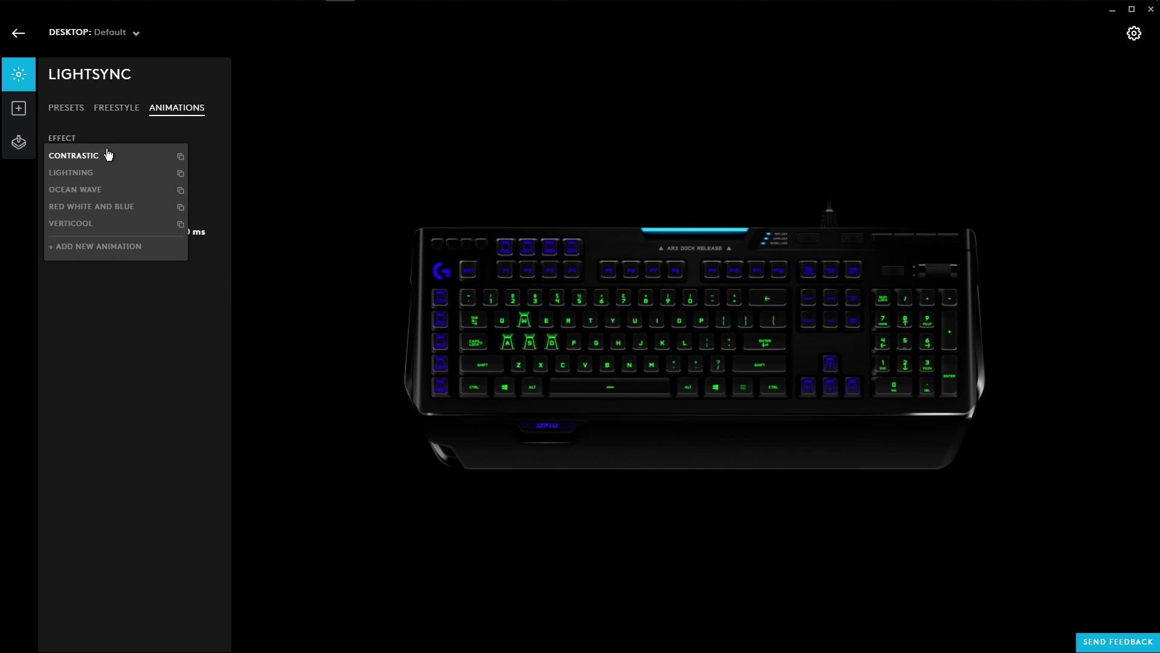
click(124, 246)
click(253, 269)
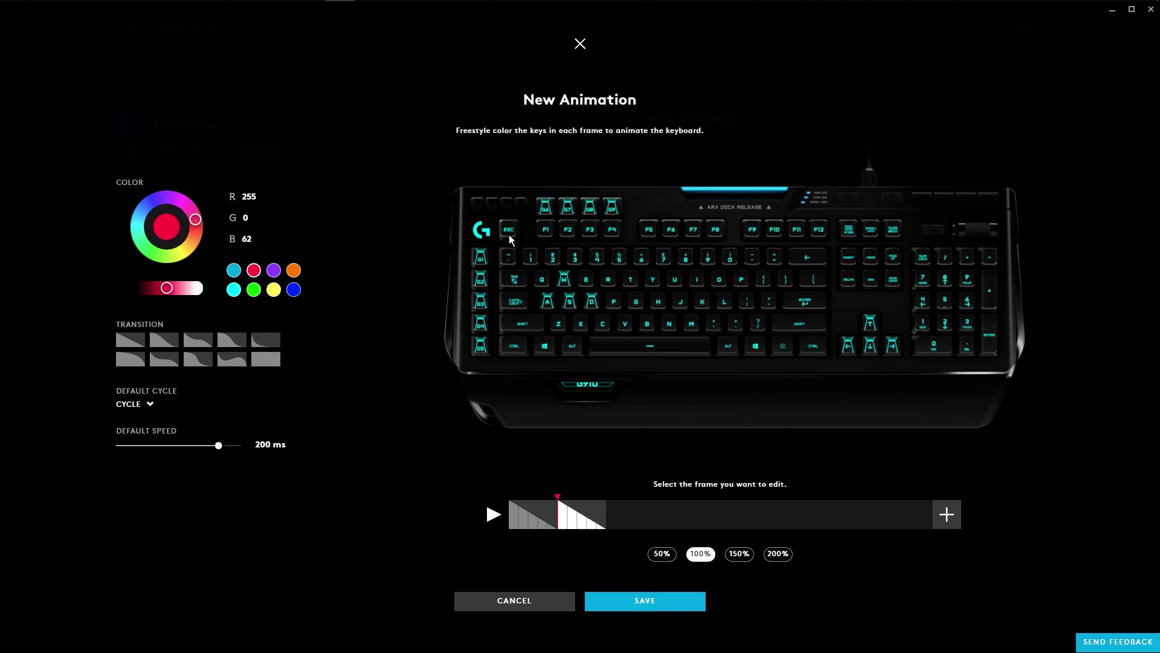
click(234, 290)
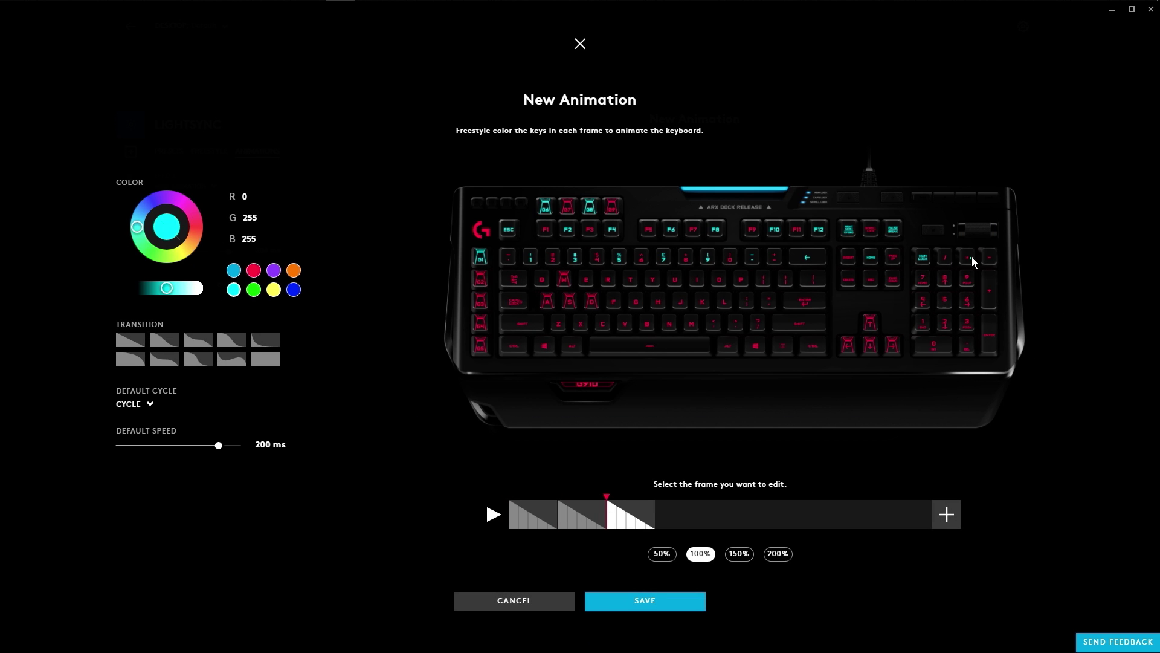
click(625, 523)
click(562, 100)
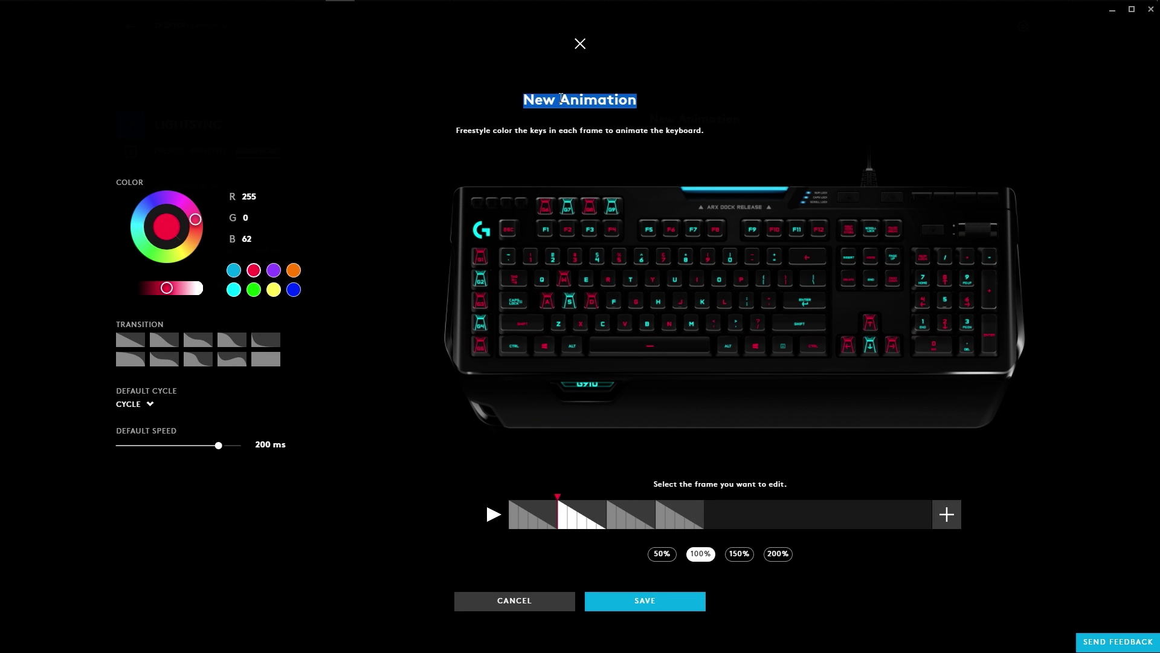
text(Red & Blue Candycane)
click(638, 601)
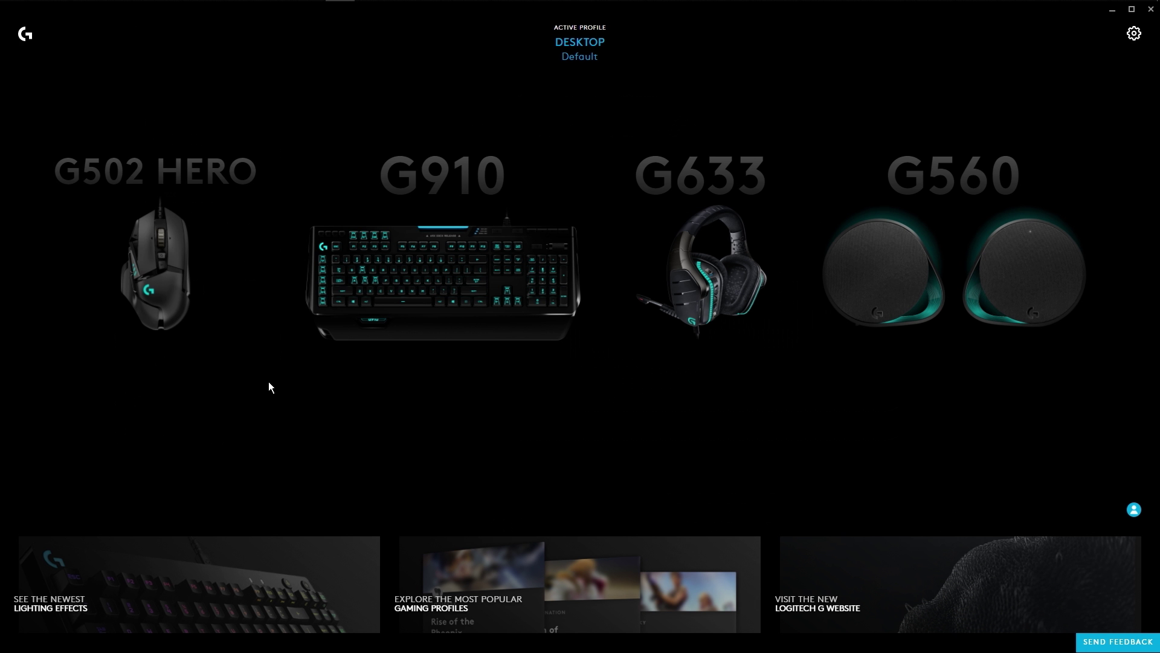
Download the Pastel Rainbow effect from the newest community lighting effects, dismiss the notice, and view the G910 lighting.
click(207, 560)
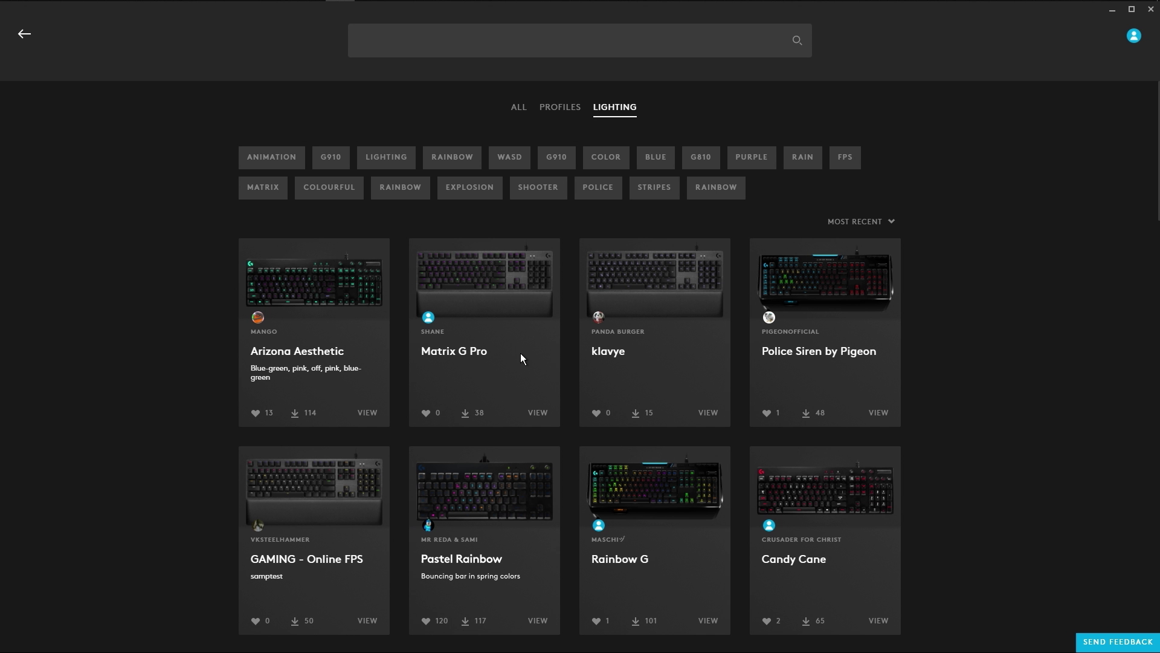
scroll(520, 354, down, 4)
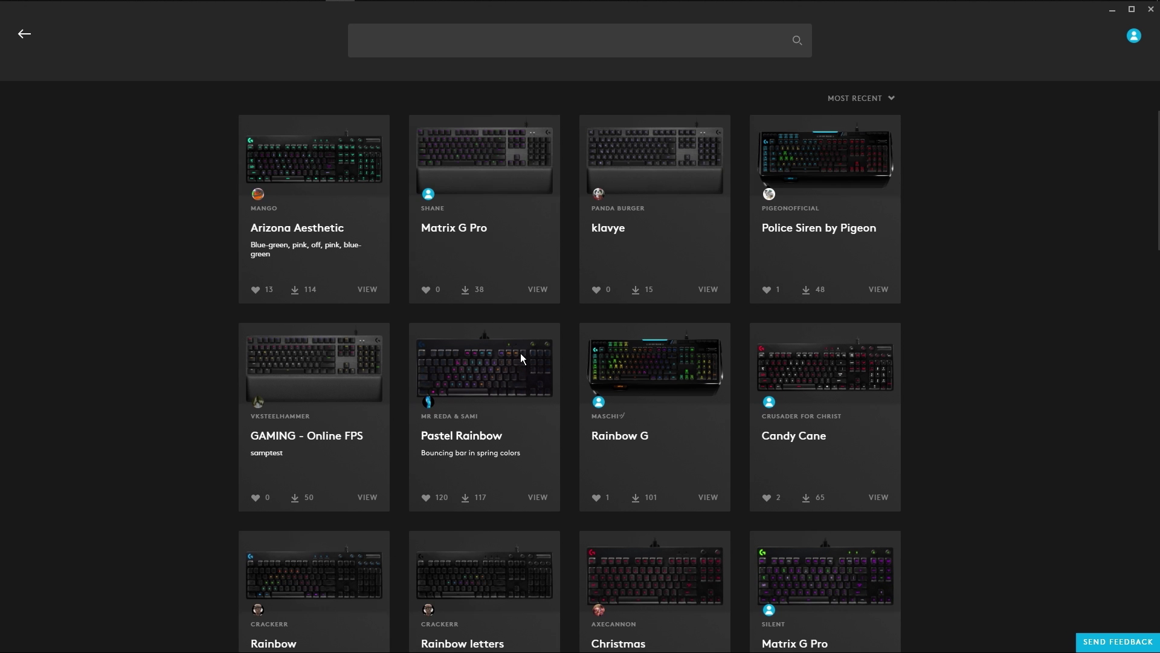
click(537, 380)
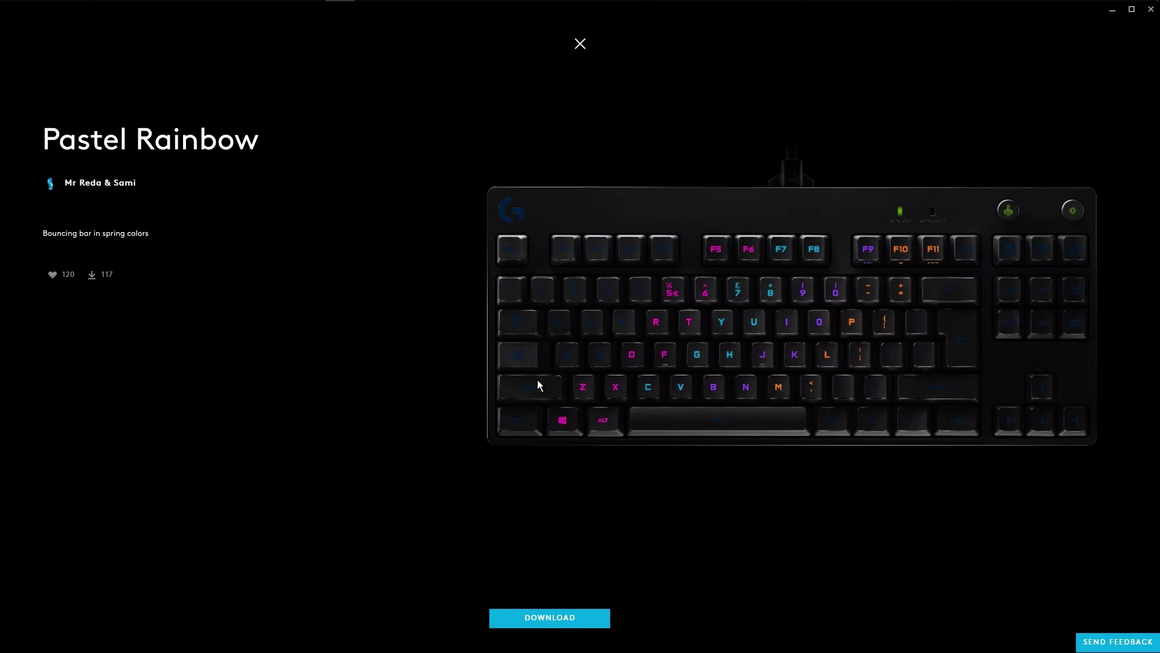
click(564, 622)
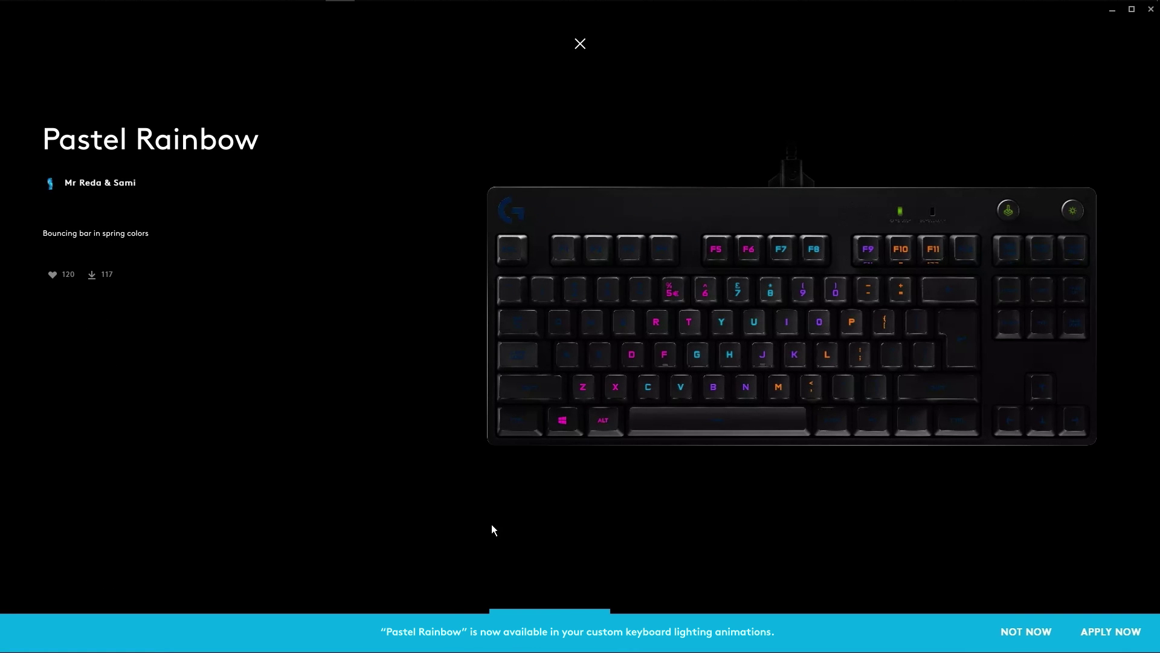
click(1091, 629)
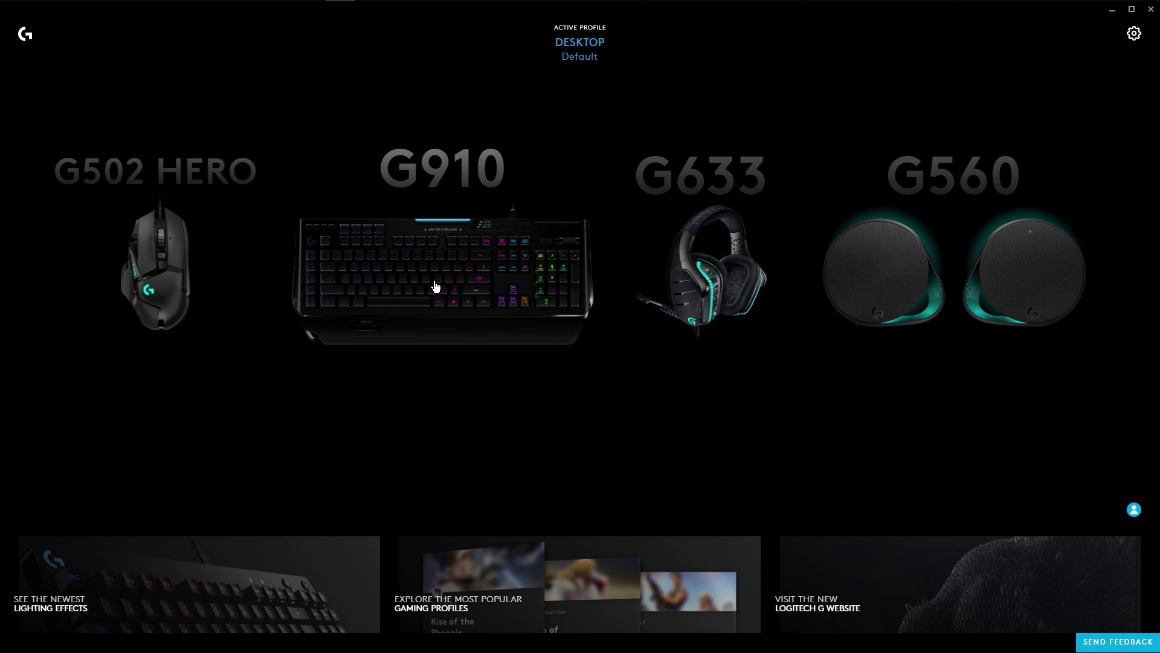
click(436, 285)
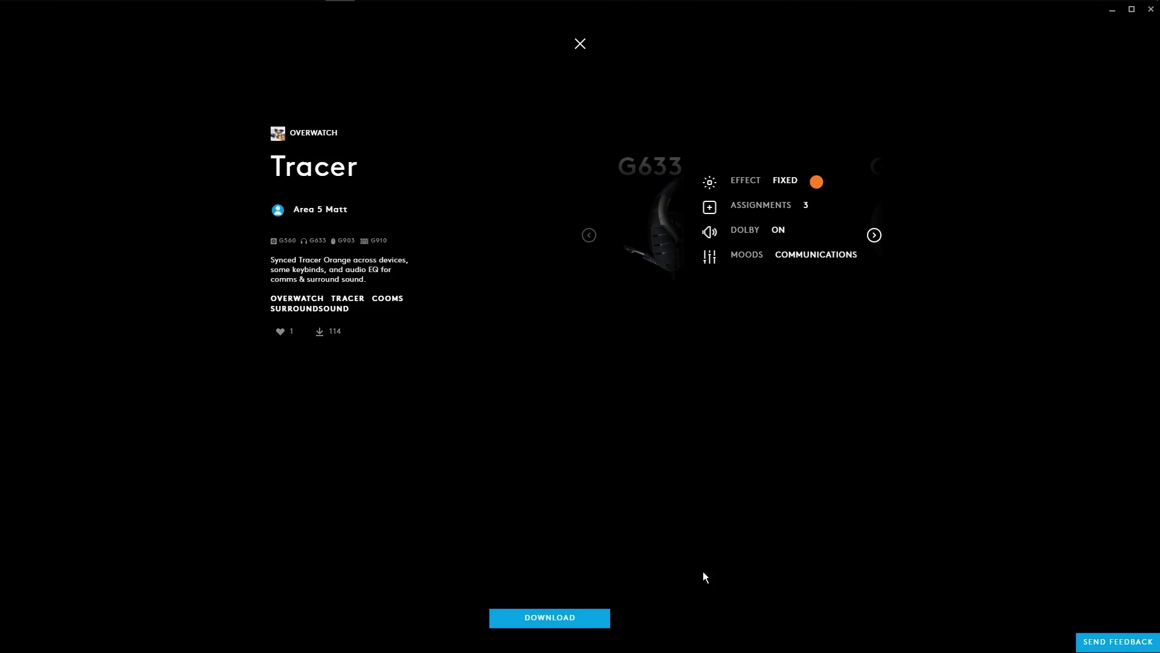
Download the Tracer community profile and view it under Overwatch's profiles.
click(567, 617)
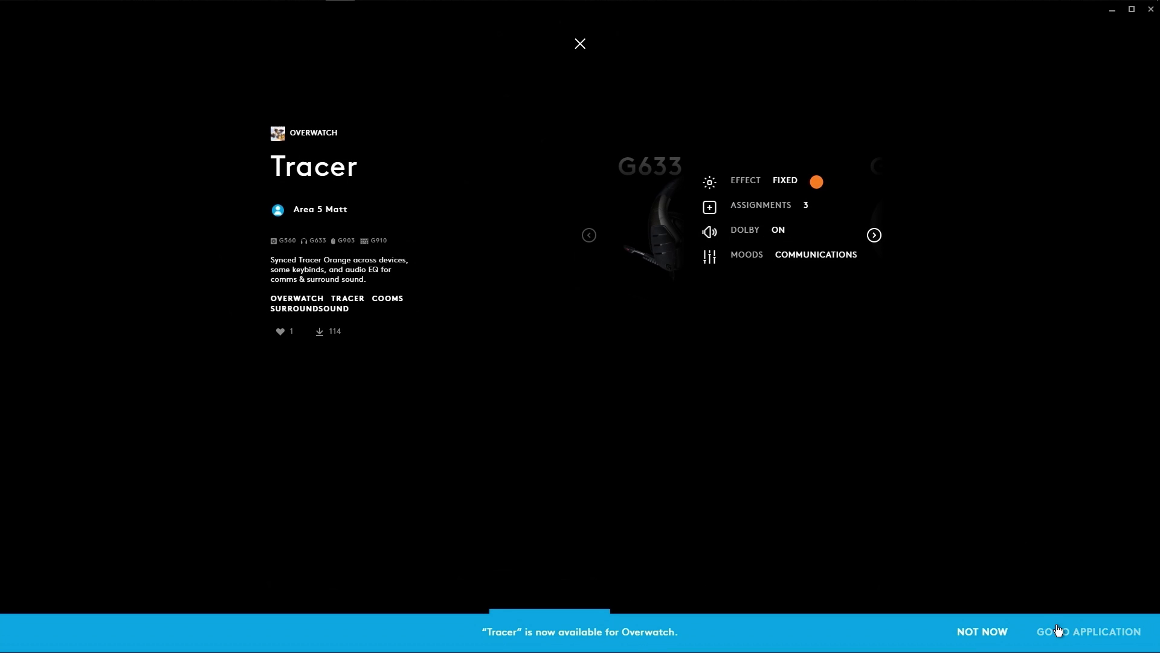
click(1059, 631)
click(91, 432)
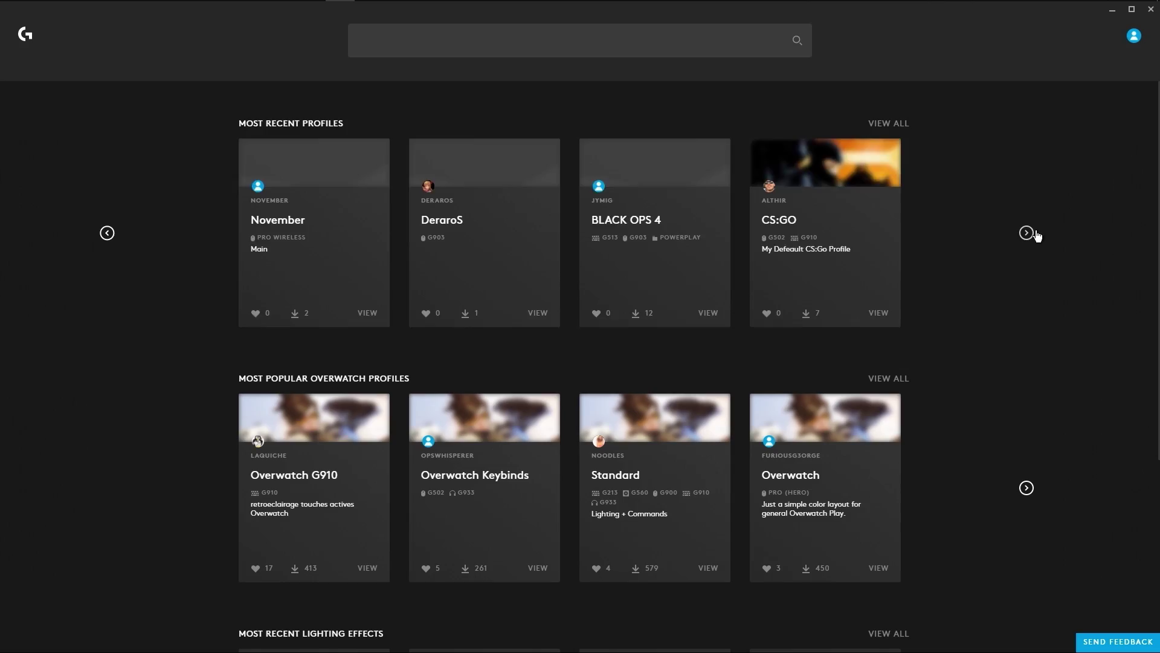
Download the CS:GO community profile from the gallery and view it under Counter-Strike: Global Offensive.
click(1027, 233)
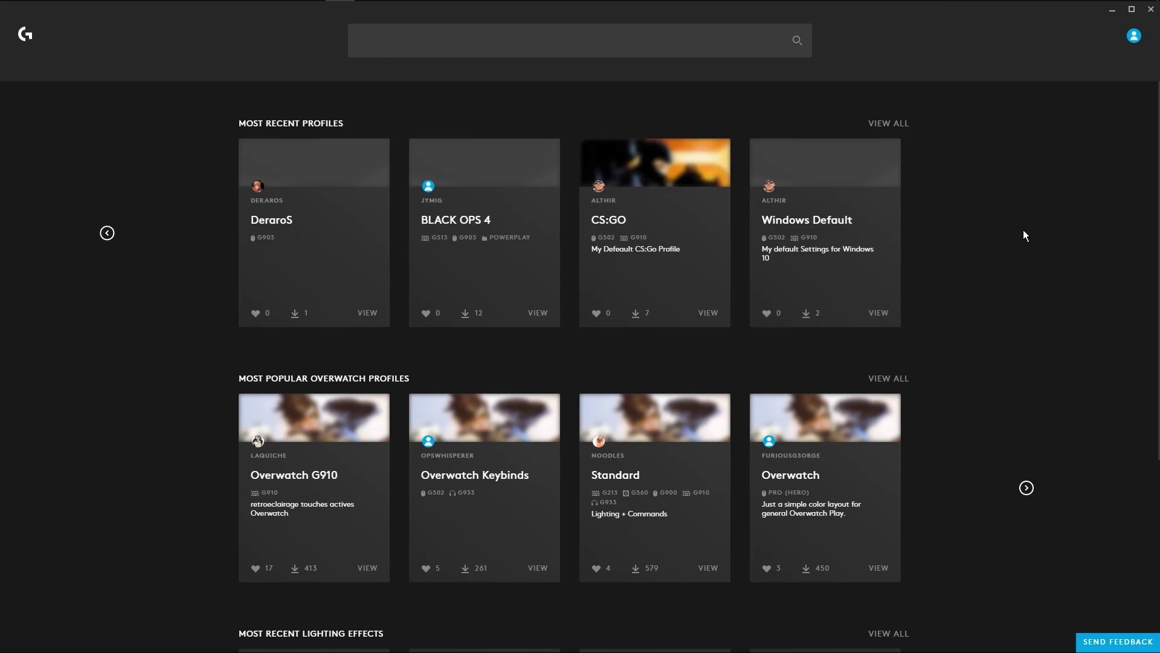
click(696, 318)
click(551, 618)
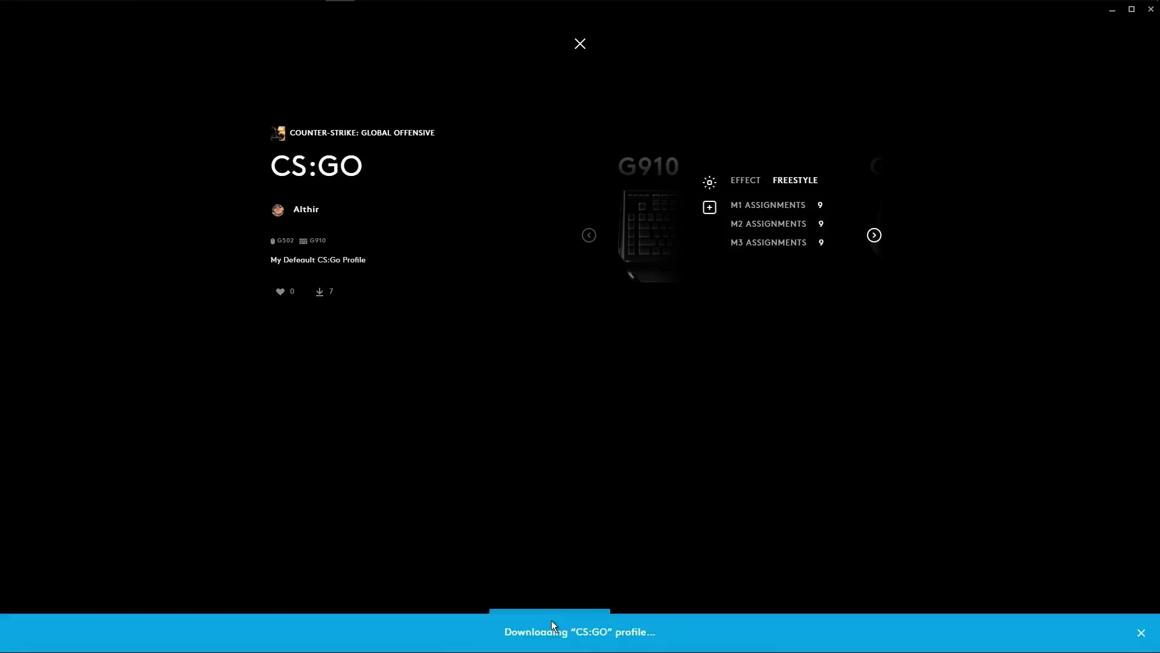
click(1069, 632)
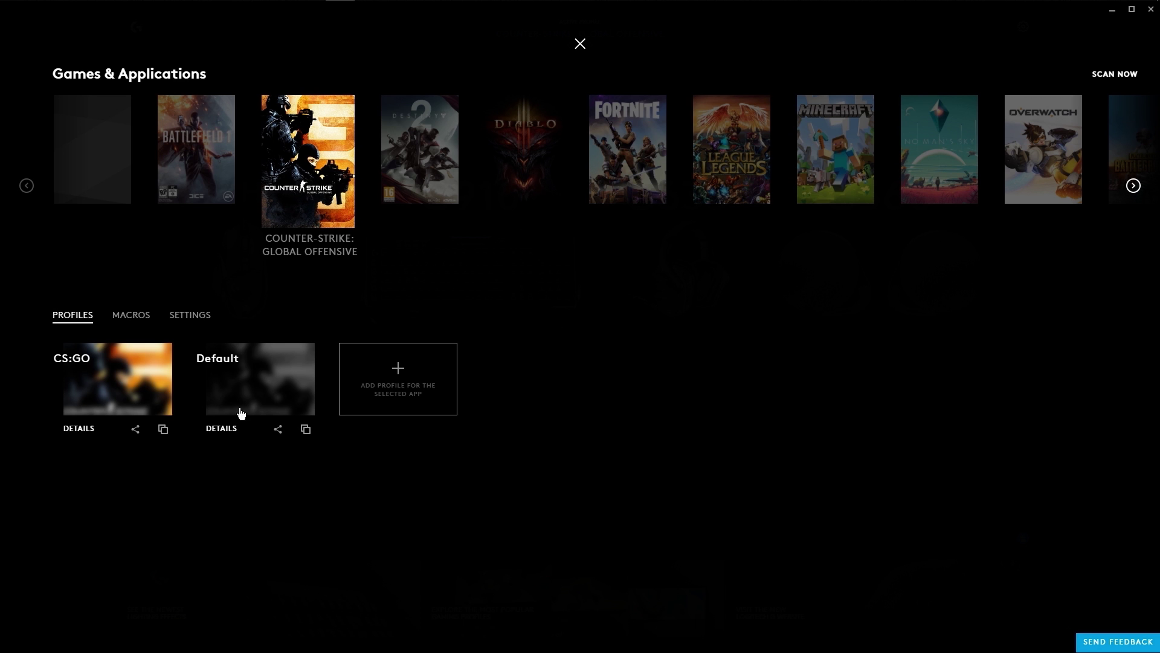